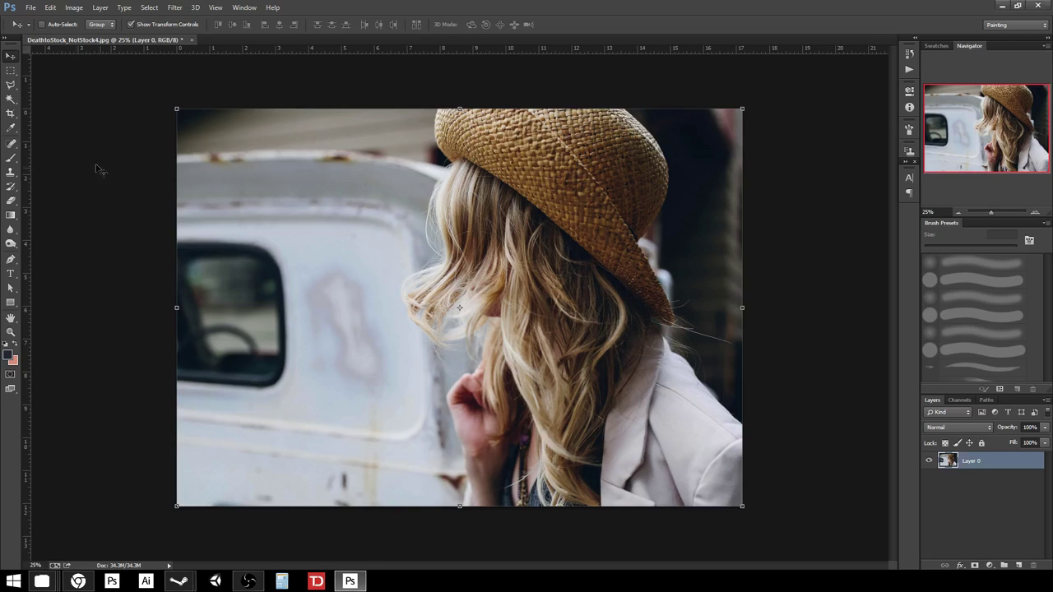
Step: Switch to the Brush tool, now sized at 90 px
{"action": "left_click", "coordinate": [11, 157]}
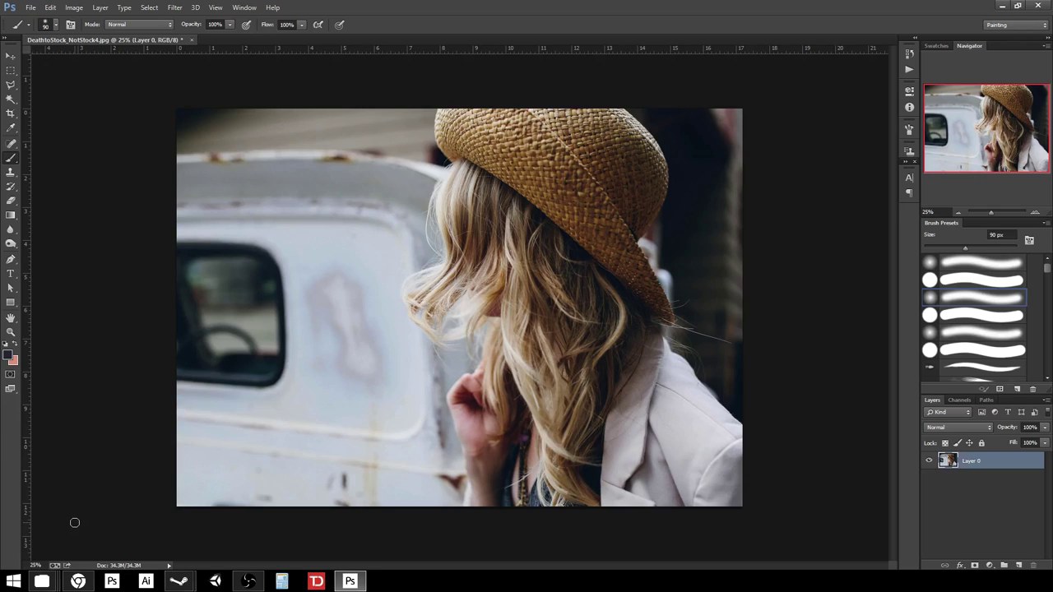
Step: Rename Layer 0 to 'Main'
{"action": "double_click", "coordinate": [974, 463]}
{"action": "type", "text": "Main"}
{"action": "key", "text": "Return"}
Step: Set up the Eraser with 100% opacity and a hard round 80 px tip
{"action": "left_click", "coordinate": [10, 201]}
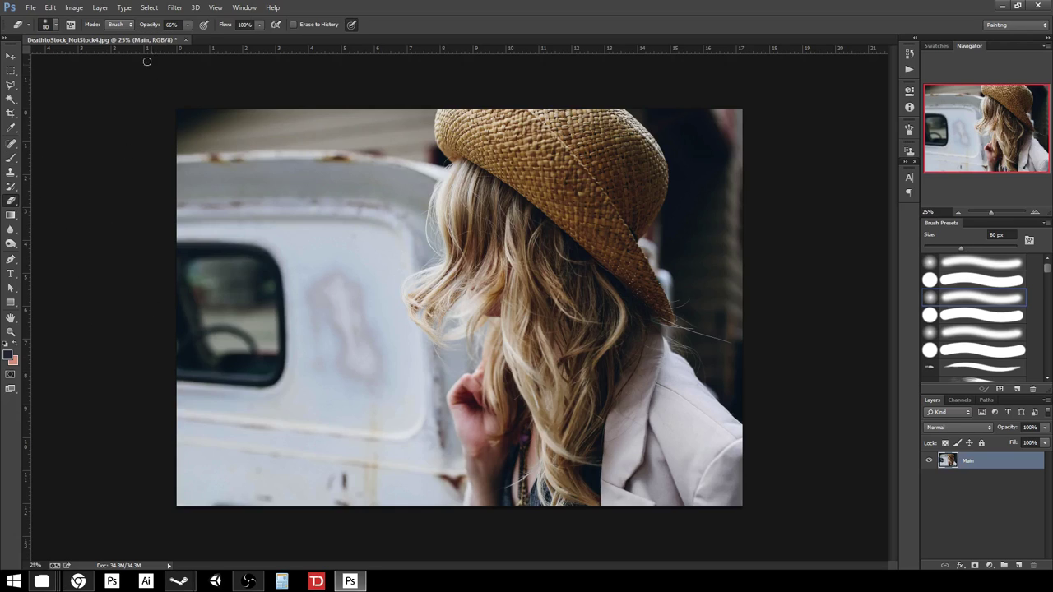
{"action": "left_click", "coordinate": [187, 24]}
{"action": "left_click_drag", "start_coordinate": [191, 37], "coordinate": [207, 37]}
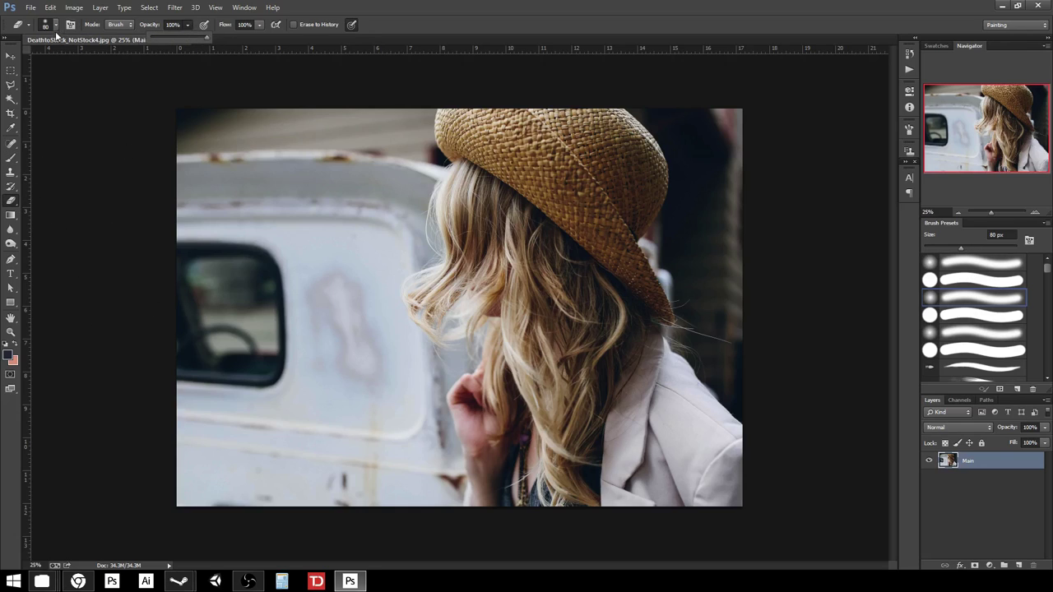
{"action": "left_click", "coordinate": [55, 25]}
{"action": "left_click", "coordinate": [76, 107]}
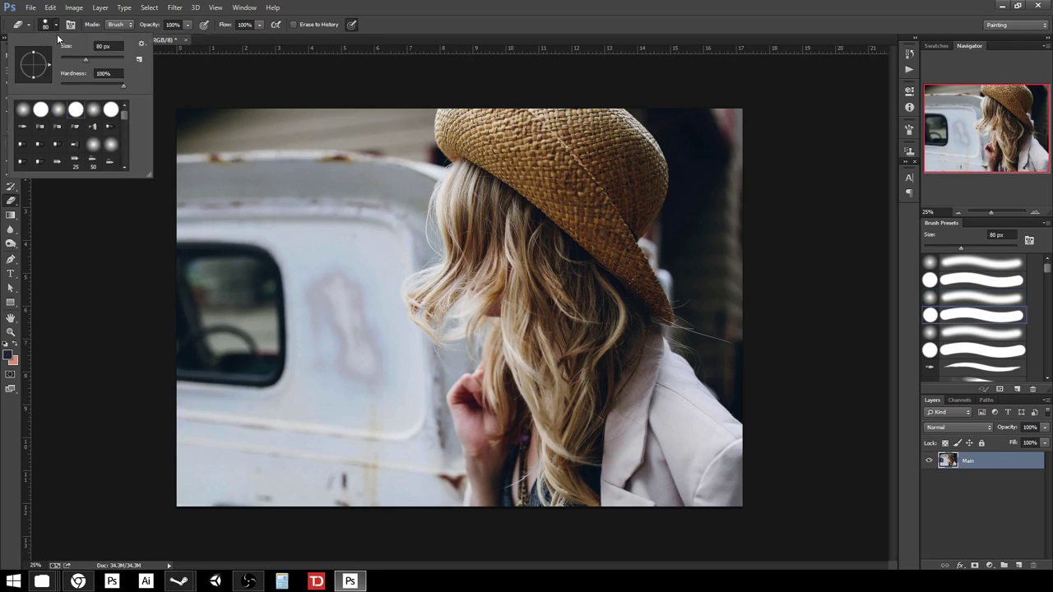
{"action": "left_click", "coordinate": [57, 28]}
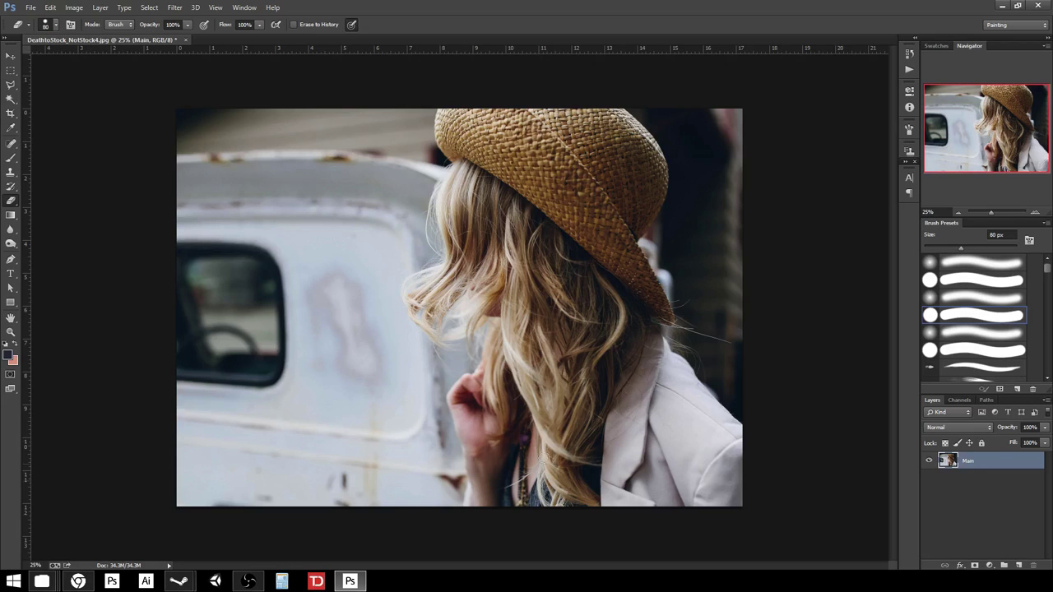
Step: Enlarge the eraser to 250 px, erase a trial diagonal band, then undo it
{"action": "key", "text": "bracketright"}
{"action": "key", "text": "bracketright"}
{"action": "key", "text": "bracketright"}
{"action": "key", "text": "bracketright"}
{"action": "key", "text": "bracketright"}
{"action": "key", "text": "bracketright"}
{"action": "key", "text": "bracketright"}
{"action": "mouse_move", "coordinate": [121, 442]}
{"action": "left_mouse_down"}
{"action": "mouse_move", "coordinate": [544, 329]}
{"action": "mouse_move", "coordinate": [804, 287]}
{"action": "left_mouse_up"}
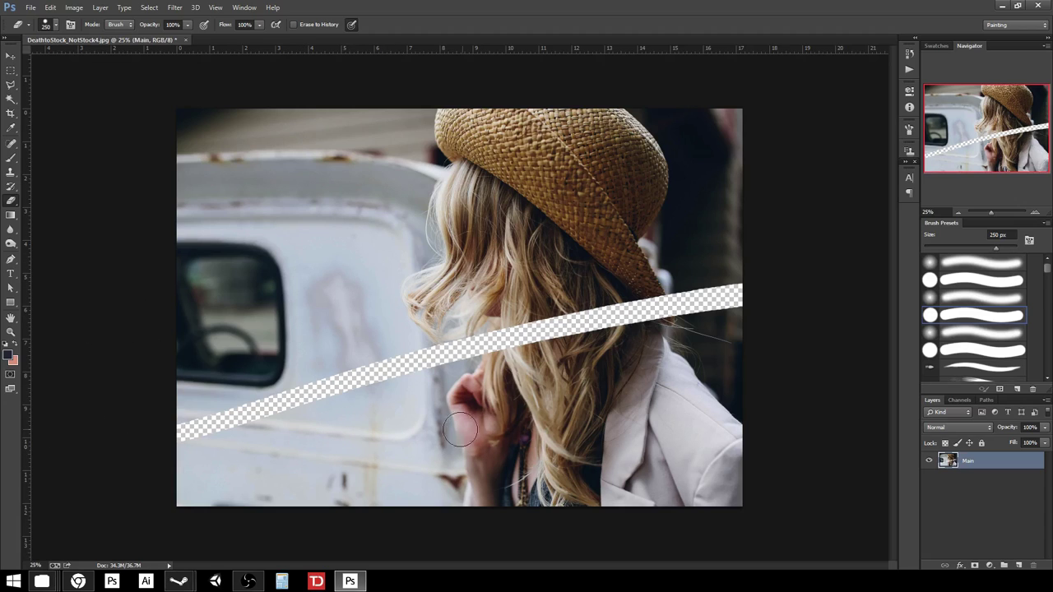
{"action": "key", "text": "ctrl+z"}
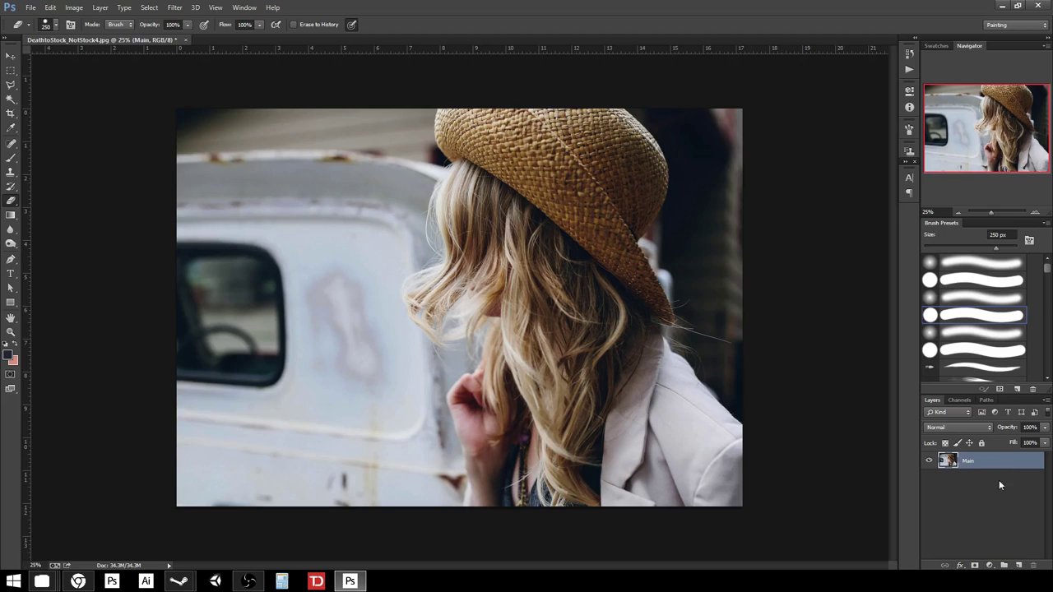
Step: Add a layer mask to Main and target it with the 90 px brush
{"action": "left_click", "coordinate": [975, 566]}
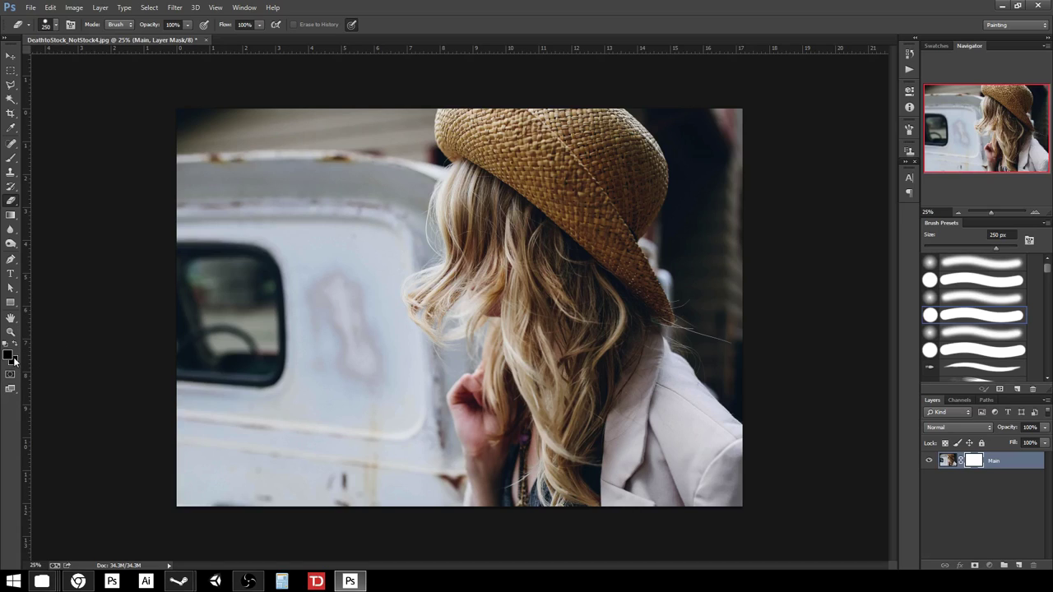
{"action": "left_click", "coordinate": [11, 158]}
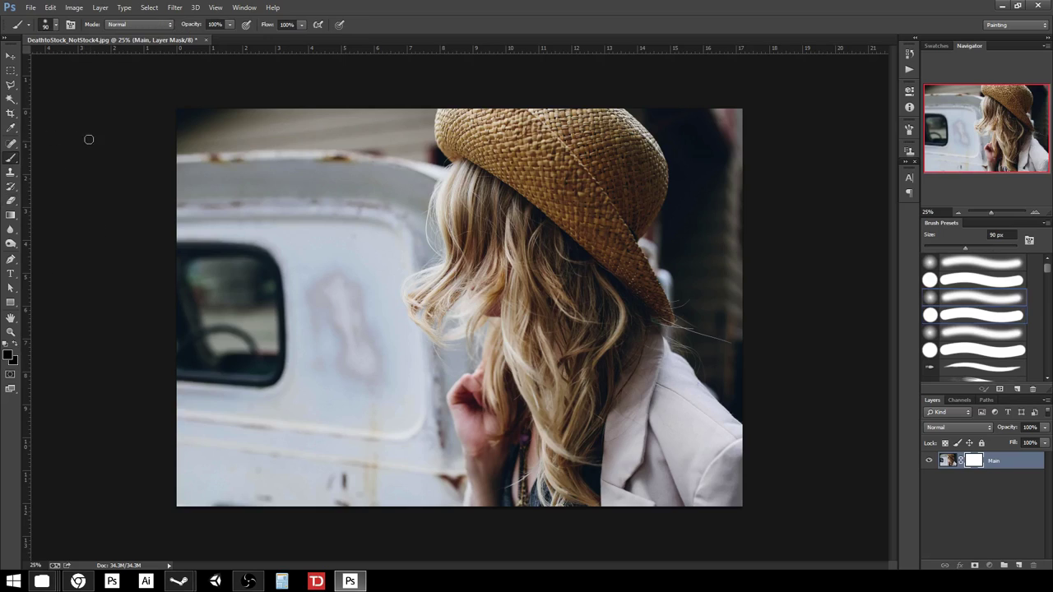
{"action": "left_click", "coordinate": [948, 462]}
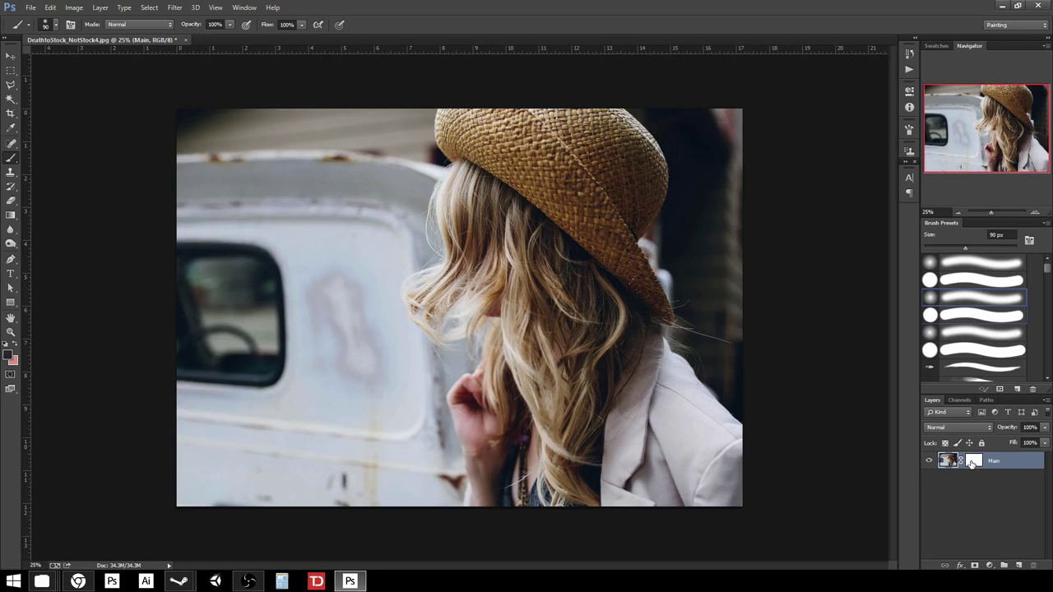
{"action": "left_click", "coordinate": [972, 462]}
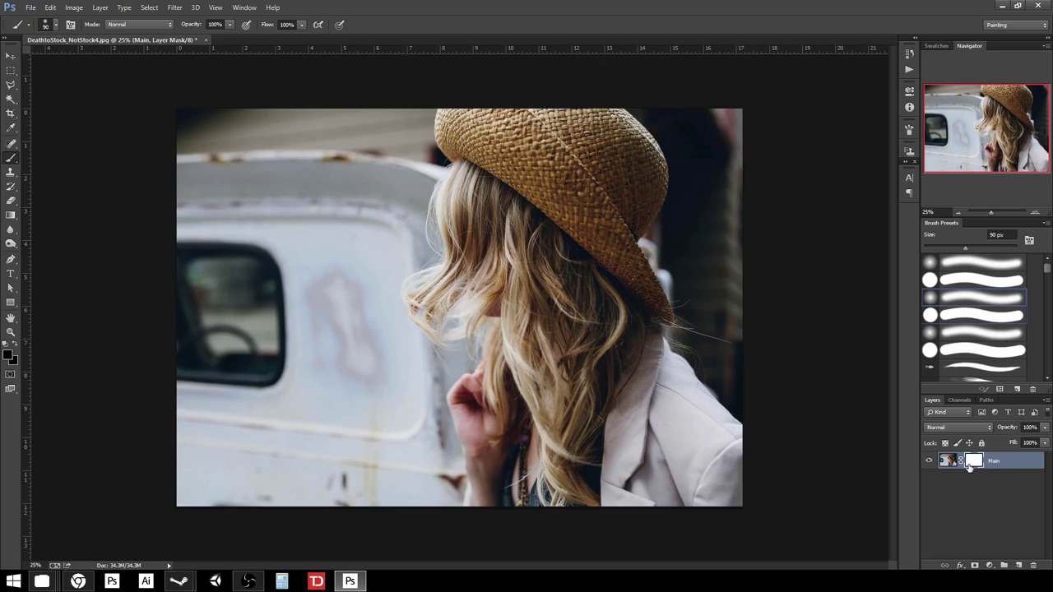
{"action": "left_click", "coordinate": [951, 463]}
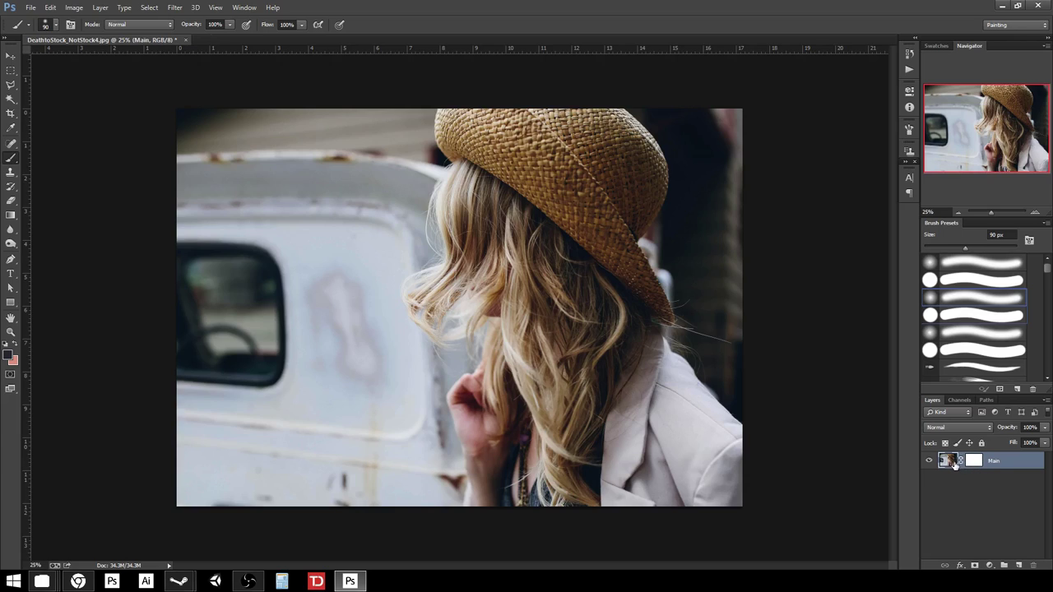
{"action": "left_click", "coordinate": [974, 462]}
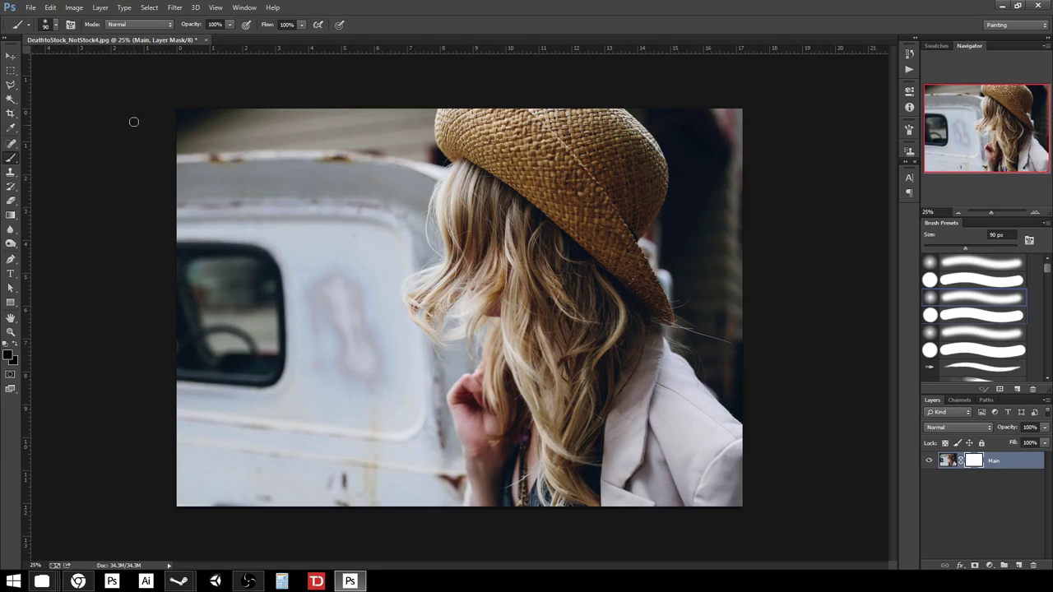
Step: Paint black on Main's mask to hide stripes over the body, hair and hat
{"action": "mouse_move", "coordinate": [177, 440]}
{"action": "left_mouse_down"}
{"action": "mouse_move", "coordinate": [524, 356]}
{"action": "mouse_move", "coordinate": [644, 287]}
{"action": "mouse_move", "coordinate": [714, 201]}
{"action": "mouse_move", "coordinate": [563, 273]}
{"action": "mouse_move", "coordinate": [548, 425]}
{"action": "mouse_move", "coordinate": [561, 318]}
{"action": "mouse_move", "coordinate": [415, 309]}
{"action": "mouse_move", "coordinate": [453, 451]}
{"action": "left_mouse_up"}
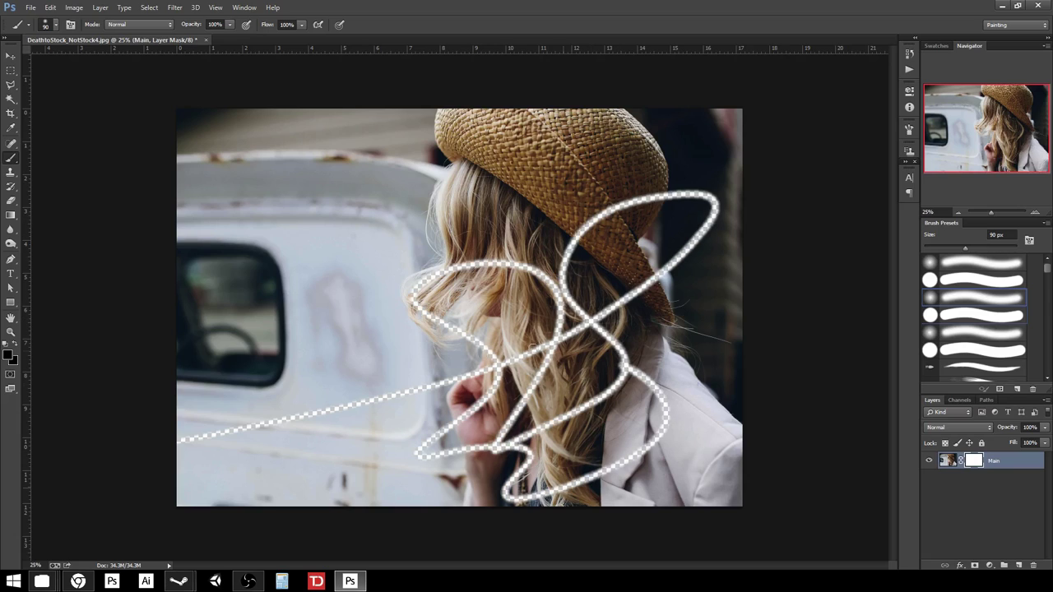
{"action": "mouse_move", "coordinate": [627, 363]}
{"action": "left_mouse_down"}
{"action": "mouse_move", "coordinate": [473, 494]}
{"action": "mouse_move", "coordinate": [352, 289]}
{"action": "mouse_move", "coordinate": [635, 248]}
{"action": "mouse_move", "coordinate": [411, 247]}
{"action": "mouse_move", "coordinate": [286, 207]}
{"action": "mouse_move", "coordinate": [289, 463]}
{"action": "mouse_move", "coordinate": [415, 311]}
{"action": "mouse_move", "coordinate": [352, 212]}
{"action": "left_mouse_up"}
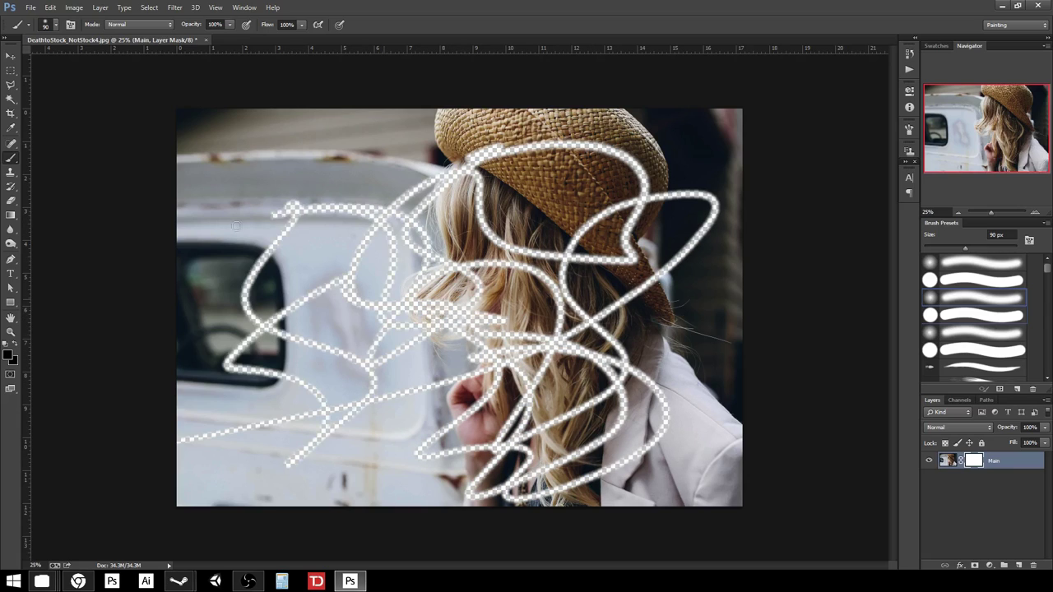
{"action": "mouse_move", "coordinate": [237, 226]}
{"action": "left_mouse_down"}
{"action": "mouse_move", "coordinate": [356, 155]}
{"action": "mouse_move", "coordinate": [484, 192]}
{"action": "mouse_move", "coordinate": [372, 120]}
{"action": "mouse_move", "coordinate": [271, 153]}
{"action": "mouse_move", "coordinate": [293, 102]}
{"action": "mouse_move", "coordinate": [260, 97]}
{"action": "mouse_move", "coordinate": [167, 131]}
{"action": "mouse_move", "coordinate": [269, 182]}
{"action": "mouse_move", "coordinate": [578, 185]}
{"action": "mouse_move", "coordinate": [670, 235]}
{"action": "mouse_move", "coordinate": [616, 294]}
{"action": "mouse_move", "coordinate": [557, 412]}
{"action": "mouse_move", "coordinate": [594, 453]}
{"action": "mouse_move", "coordinate": [752, 463]}
{"action": "mouse_move", "coordinate": [795, 487]}
{"action": "mouse_move", "coordinate": [222, 520]}
{"action": "mouse_move", "coordinate": [217, 416]}
{"action": "mouse_move", "coordinate": [317, 281]}
{"action": "mouse_move", "coordinate": [354, 272]}
{"action": "left_mouse_up"}
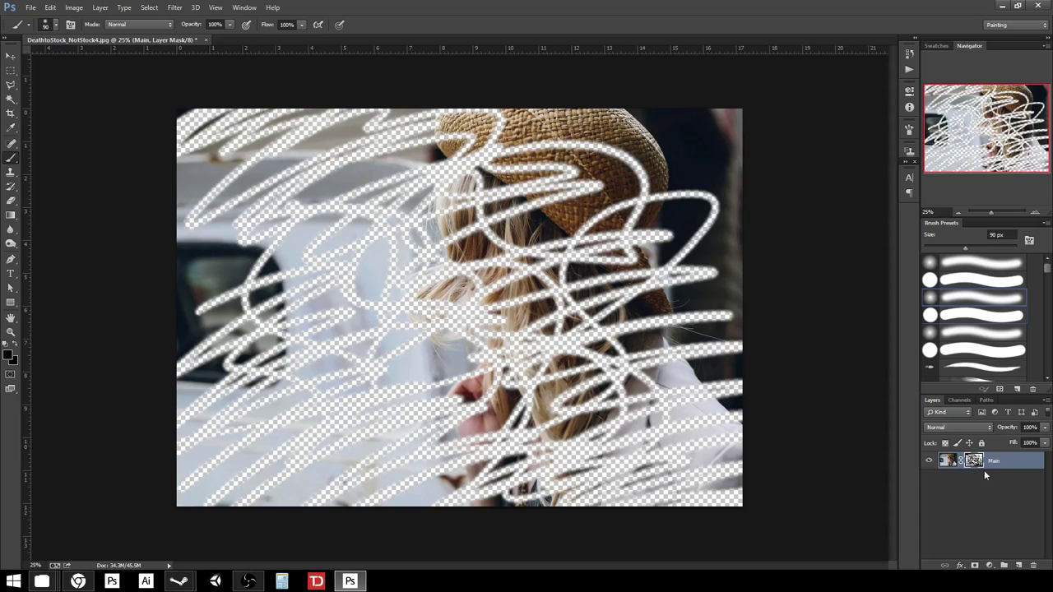
Step: Switch to white, enlarge the brush to 400 px, and paint the photo fully back
{"action": "left_click", "coordinate": [9, 359]}
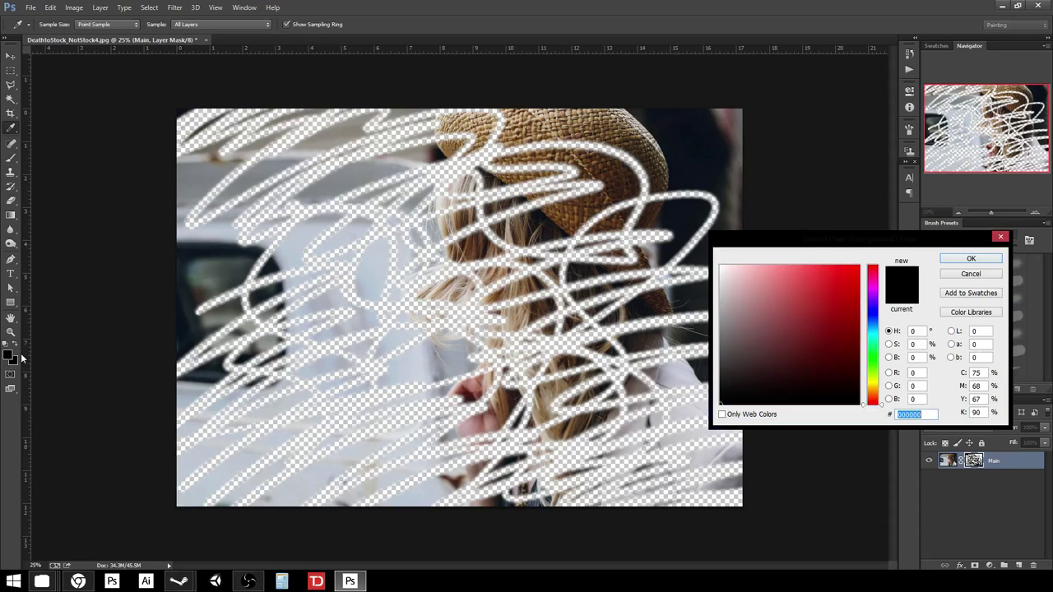
{"action": "left_click_drag", "start_coordinate": [795, 303], "coordinate": [705, 256]}
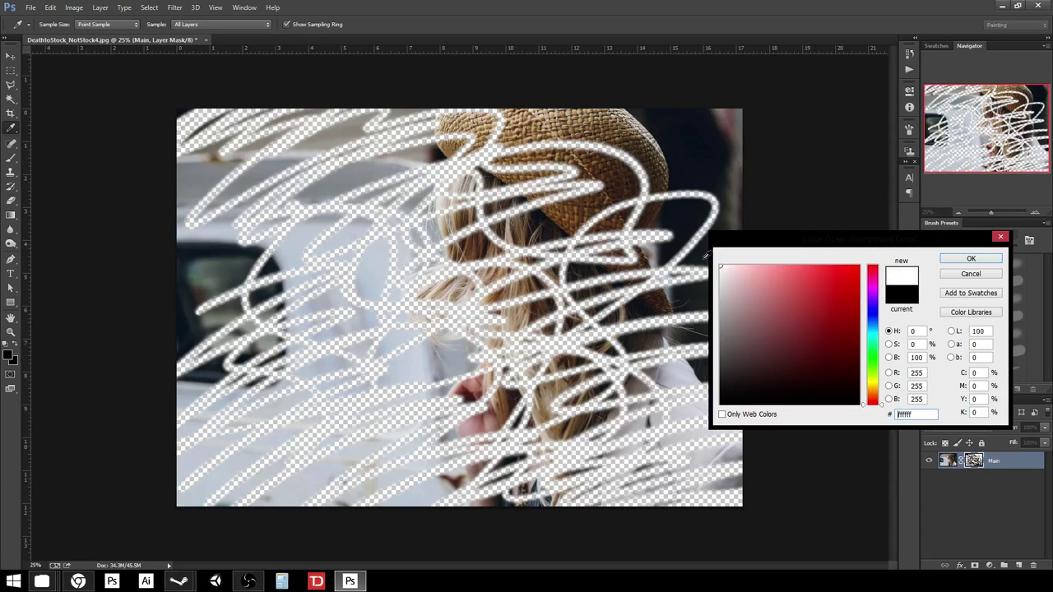
{"action": "left_click", "coordinate": [952, 261]}
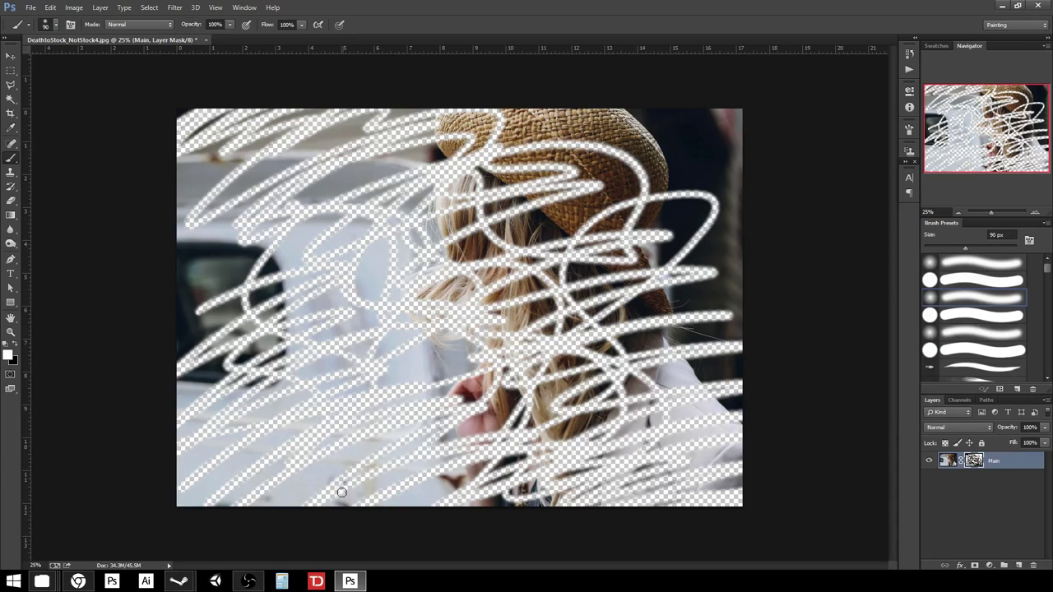
{"action": "key", "text": "bracketright"}
{"action": "key", "text": "bracketright"}
{"action": "key", "text": "bracketright"}
{"action": "key", "text": "bracketright"}
{"action": "key", "text": "bracketright"}
{"action": "mouse_move", "coordinate": [795, 482]}
{"action": "left_mouse_down"}
{"action": "mouse_move", "coordinate": [361, 550]}
{"action": "mouse_move", "coordinate": [340, 501]}
{"action": "mouse_move", "coordinate": [734, 349]}
{"action": "mouse_move", "coordinate": [328, 452]}
{"action": "mouse_move", "coordinate": [412, 378]}
{"action": "mouse_move", "coordinate": [676, 303]}
{"action": "mouse_move", "coordinate": [222, 438]}
{"action": "mouse_move", "coordinate": [387, 312]}
{"action": "mouse_move", "coordinate": [188, 412]}
{"action": "mouse_move", "coordinate": [603, 228]}
{"action": "mouse_move", "coordinate": [595, 217]}
{"action": "mouse_move", "coordinate": [189, 372]}
{"action": "mouse_move", "coordinate": [642, 180]}
{"action": "mouse_move", "coordinate": [311, 254]}
{"action": "mouse_move", "coordinate": [303, 237]}
{"action": "mouse_move", "coordinate": [600, 165]}
{"action": "mouse_move", "coordinate": [233, 245]}
{"action": "mouse_move", "coordinate": [310, 180]}
{"action": "mouse_move", "coordinate": [521, 106]}
{"action": "mouse_move", "coordinate": [463, 107]}
{"action": "mouse_move", "coordinate": [169, 176]}
{"action": "mouse_move", "coordinate": [222, 110]}
{"action": "mouse_move", "coordinate": [200, 136]}
{"action": "left_mouse_up"}
{"action": "mouse_move", "coordinate": [595, 177]}
{"action": "left_mouse_down"}
{"action": "mouse_move", "coordinate": [798, 227]}
{"action": "mouse_move", "coordinate": [769, 276]}
{"action": "mouse_move", "coordinate": [802, 306]}
{"action": "mouse_move", "coordinate": [785, 322]}
{"action": "mouse_move", "coordinate": [806, 363]}
{"action": "mouse_move", "coordinate": [773, 387]}
{"action": "mouse_move", "coordinate": [825, 404]}
{"action": "mouse_move", "coordinate": [822, 429]}
{"action": "mouse_move", "coordinate": [787, 466]}
{"action": "mouse_move", "coordinate": [732, 470]}
{"action": "mouse_move", "coordinate": [587, 435]}
{"action": "mouse_move", "coordinate": [280, 457]}
{"action": "mouse_move", "coordinate": [191, 491]}
{"action": "left_mouse_up"}
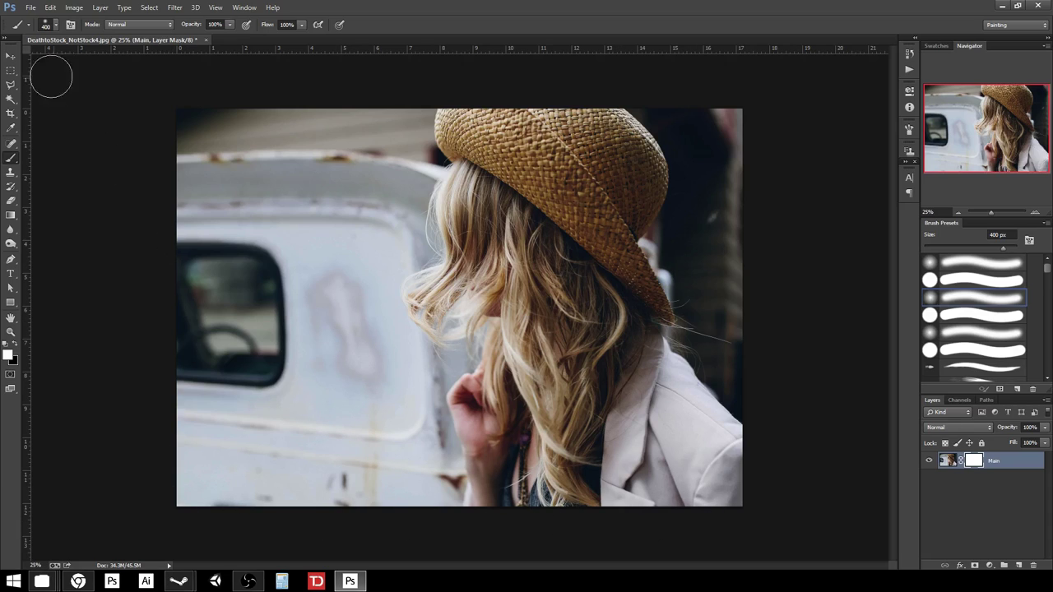
{"action": "left_click", "coordinate": [11, 56]}
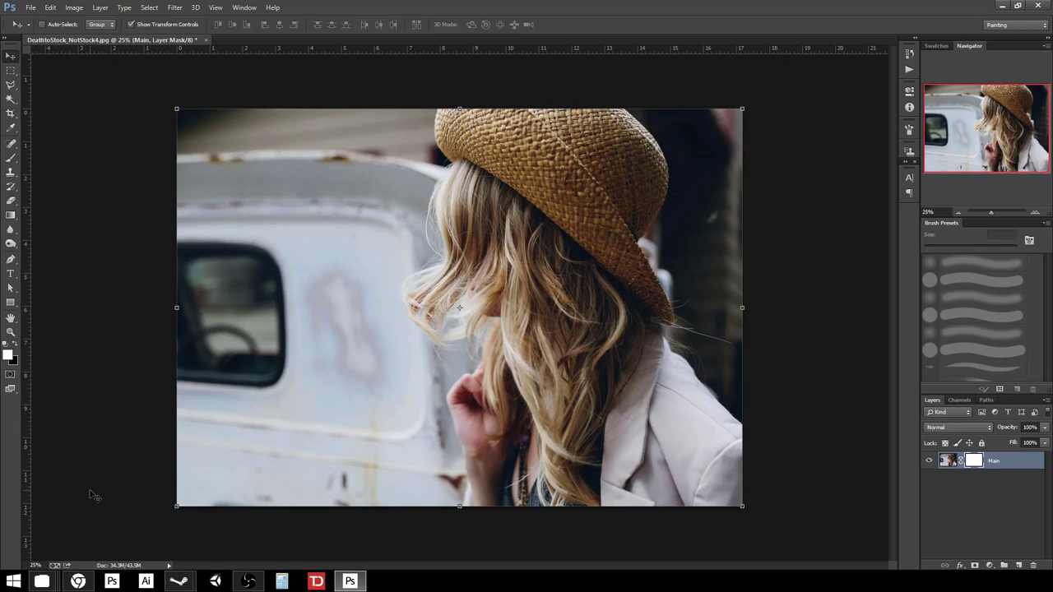
Step: Add a Solid Color fill layer in a light sky blue
{"action": "left_click", "coordinate": [989, 566]}
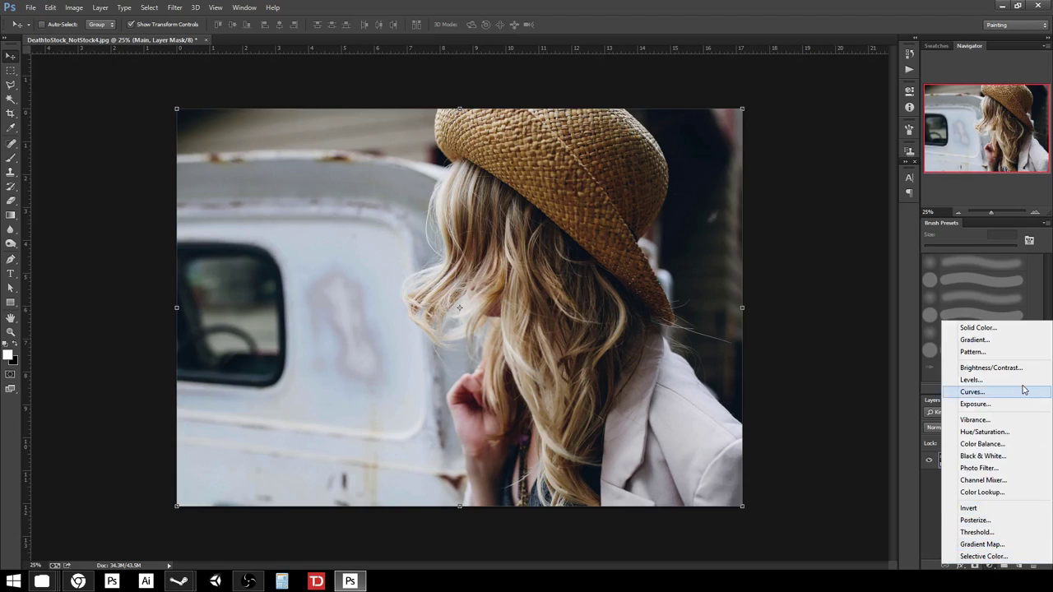
{"action": "left_click", "coordinate": [978, 328]}
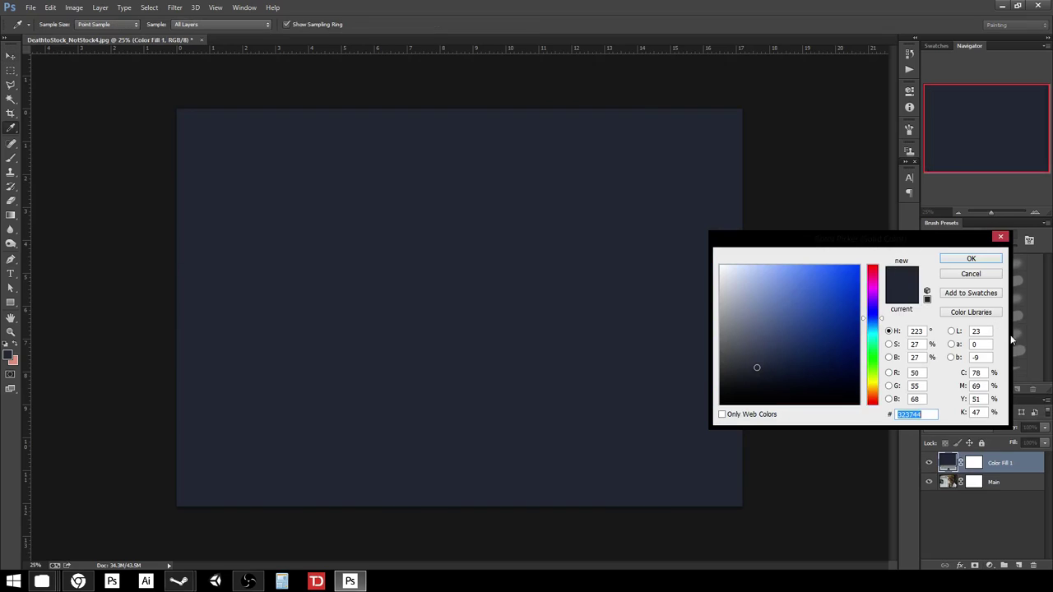
{"action": "type", "text": "496cc5"}
{"action": "left_click_drag", "start_coordinate": [809, 298], "coordinate": [823, 289]}
{"action": "left_click_drag", "start_coordinate": [881, 323], "coordinate": [877, 329]}
{"action": "left_click_drag", "start_coordinate": [823, 284], "coordinate": [812, 287]}
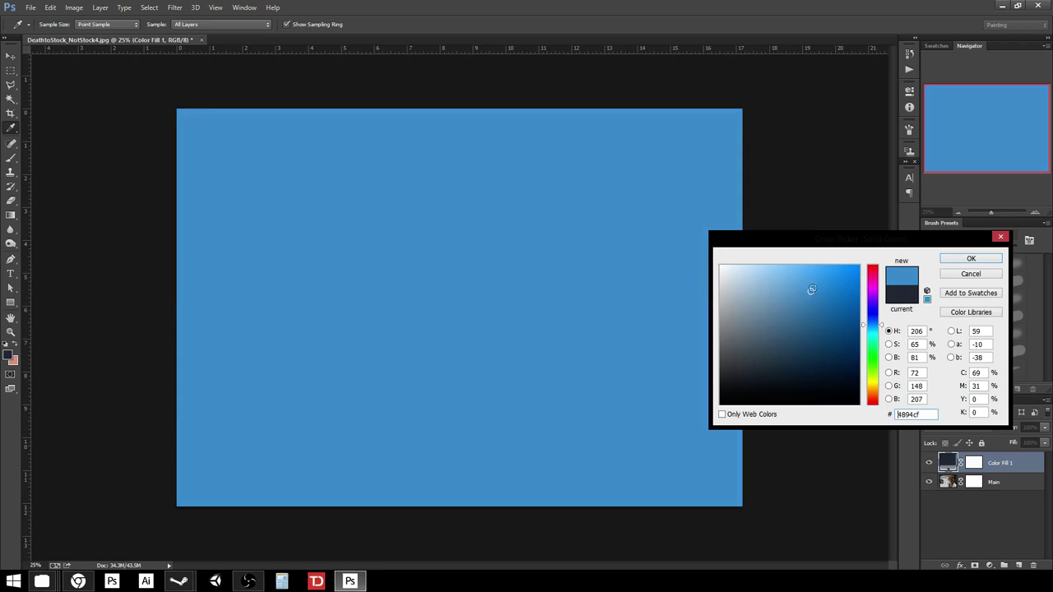
{"action": "left_click", "coordinate": [955, 261]}
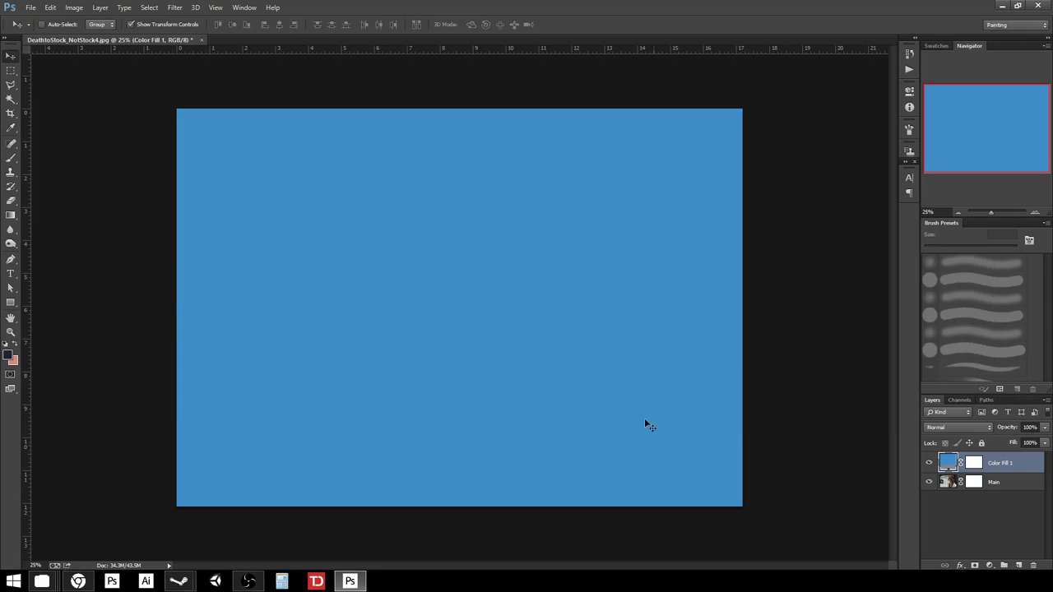
Step: Blend Color Fill 1 with Overlay and target its mask
{"action": "left_click", "coordinate": [972, 427]}
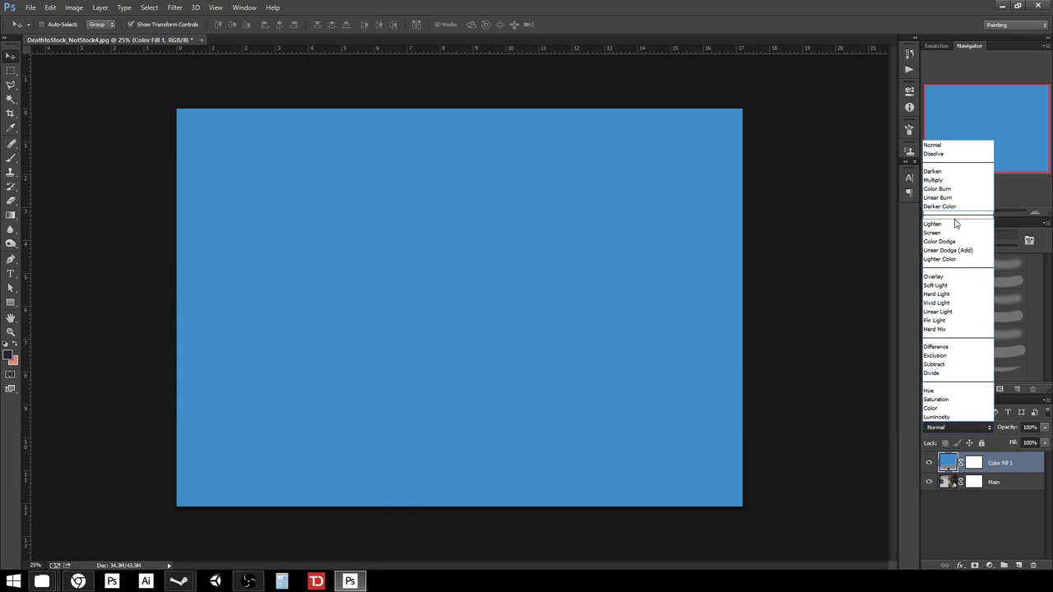
{"action": "left_click", "coordinate": [941, 277]}
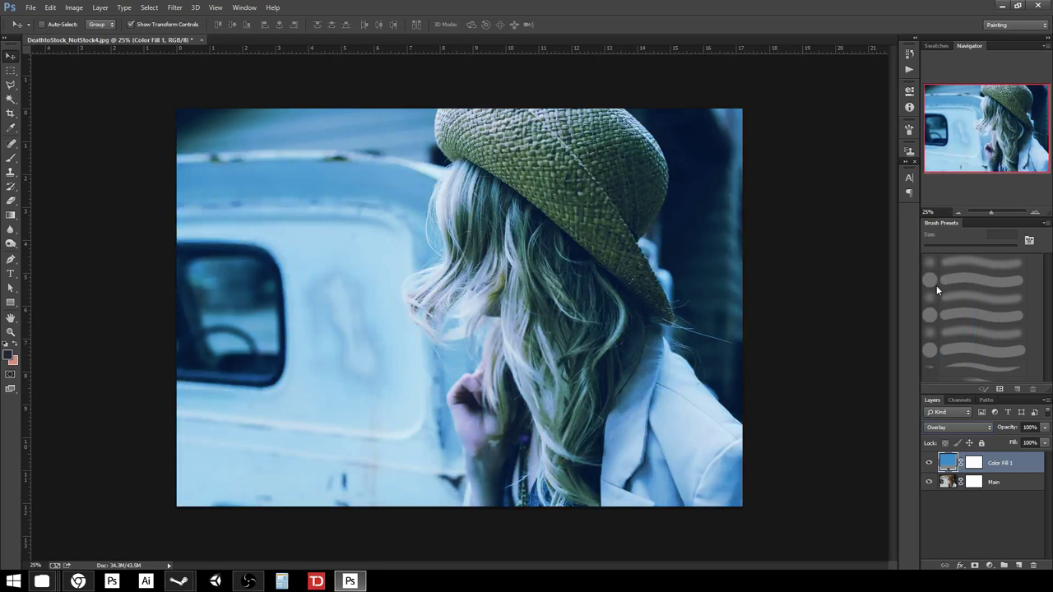
{"action": "left_click", "coordinate": [974, 464]}
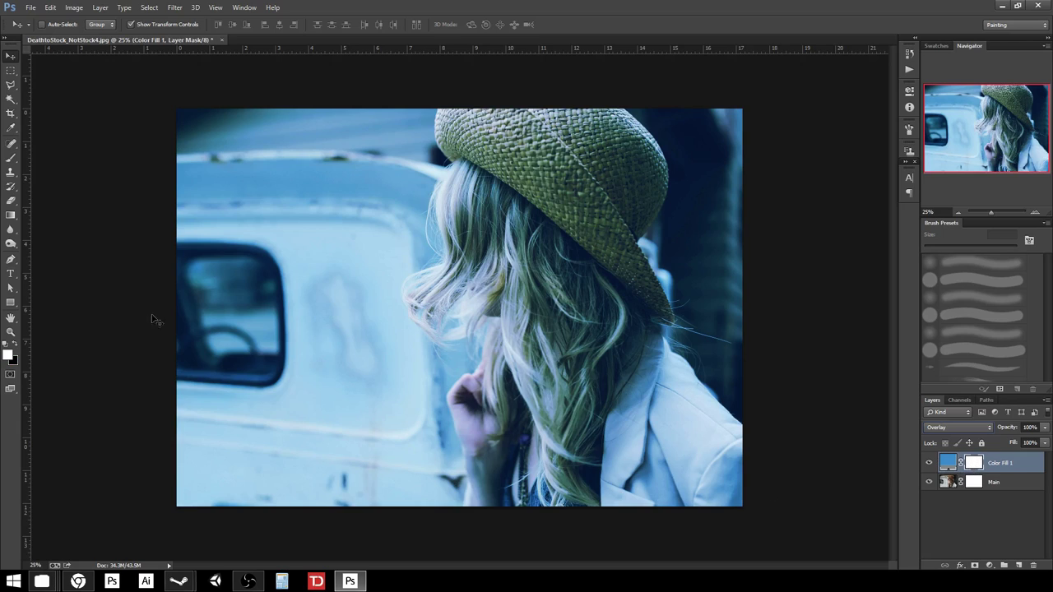
Step: Set the foreground to black and ready a 1400 px brush at 30% opacity
{"action": "left_click", "coordinate": [6, 355]}
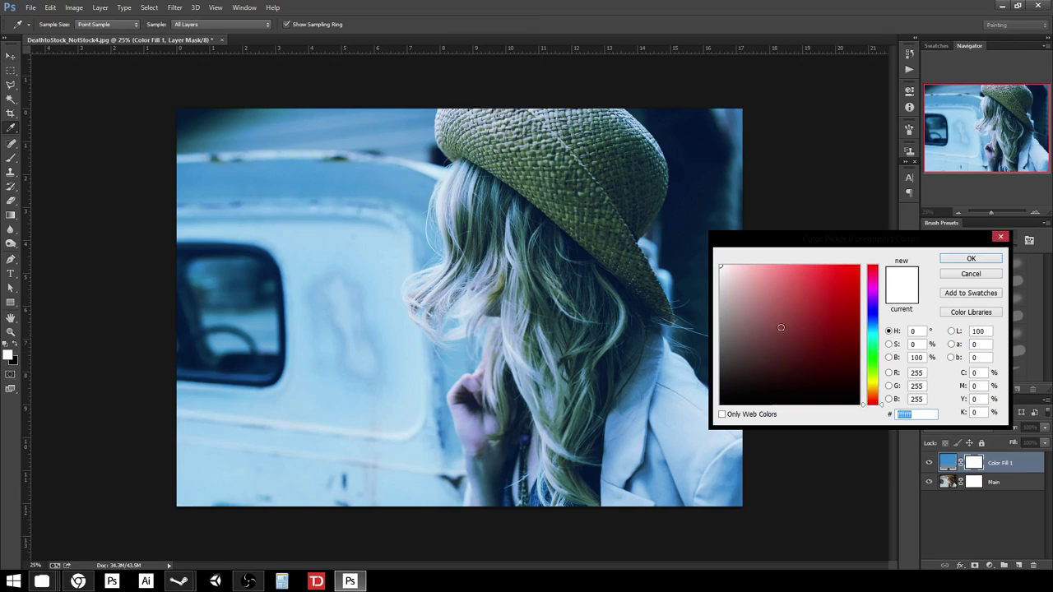
{"action": "left_click", "coordinate": [728, 400]}
{"action": "left_click", "coordinate": [957, 257]}
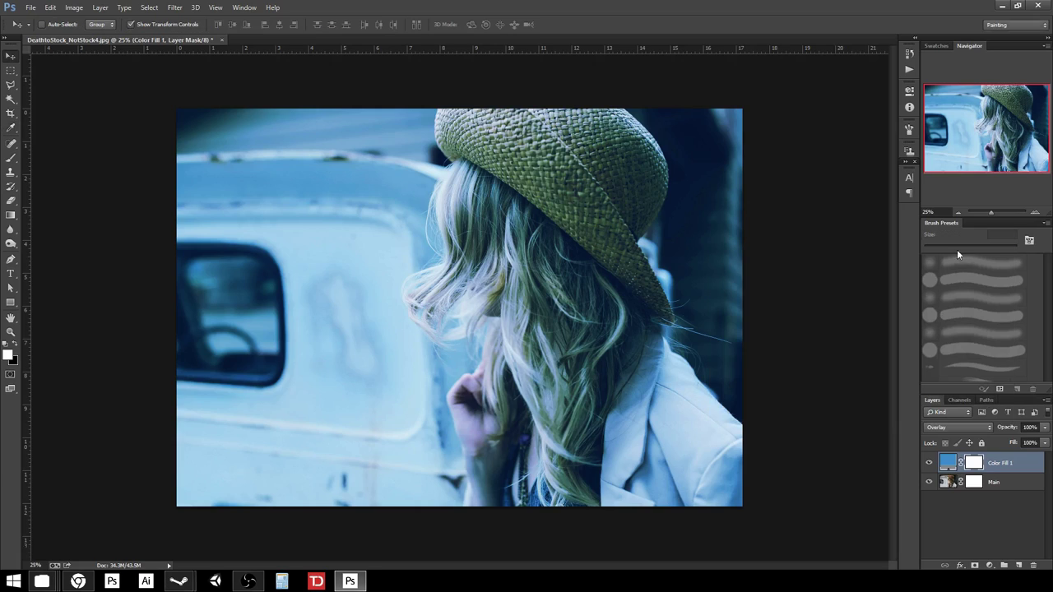
{"action": "left_click", "coordinate": [17, 158]}
{"action": "left_click", "coordinate": [56, 28]}
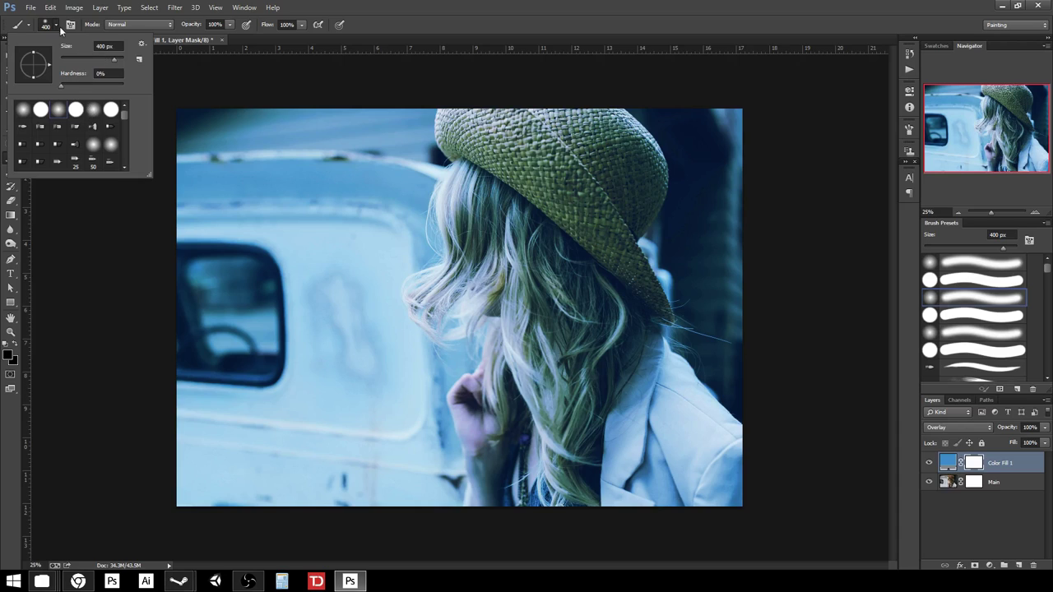
{"action": "key", "text": "Return"}
{"action": "key", "text": "bracketright"}
{"action": "key", "text": "bracketright"}
{"action": "key", "text": "bracketright"}
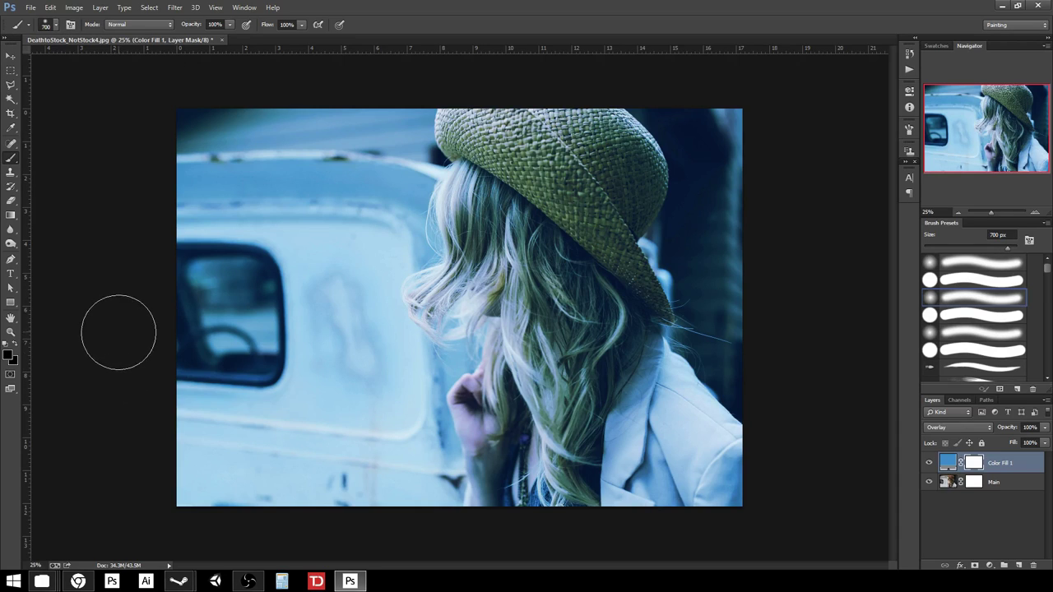
{"action": "key", "text": "bracketright"}
{"action": "key", "text": "bracketright"}
{"action": "key", "text": "bracketright"}
{"action": "key", "text": "bracketright"}
{"action": "key", "text": "bracketright"}
{"action": "key", "text": "bracketright"}
{"action": "key", "text": "bracketright"}
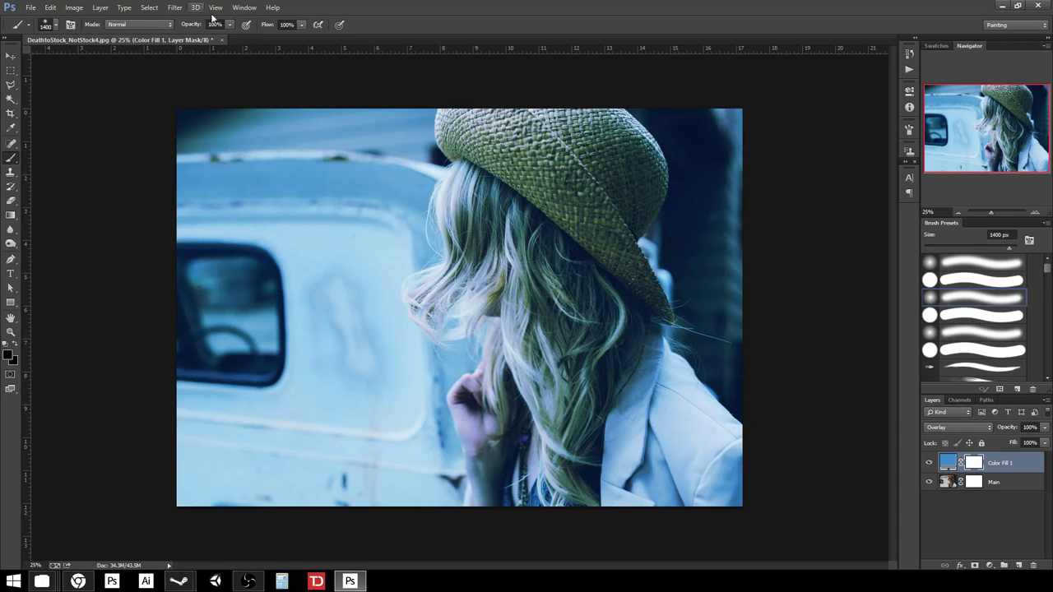
{"action": "left_click", "coordinate": [229, 25]}
{"action": "left_click", "coordinate": [191, 36]}
Step: Paint the blue tint off the hair, jacket and hat on Color Fill 1's mask
{"action": "mouse_move", "coordinate": [424, 297]}
{"action": "left_mouse_down"}
{"action": "mouse_move", "coordinate": [485, 239]}
{"action": "mouse_move", "coordinate": [498, 189]}
{"action": "mouse_move", "coordinate": [482, 238]}
{"action": "left_mouse_up"}
{"action": "mouse_move", "coordinate": [561, 495]}
{"action": "left_mouse_down"}
{"action": "mouse_move", "coordinate": [626, 492]}
{"action": "mouse_move", "coordinate": [621, 518]}
{"action": "mouse_move", "coordinate": [651, 457]}
{"action": "mouse_move", "coordinate": [612, 434]}
{"action": "mouse_move", "coordinate": [629, 469]}
{"action": "left_mouse_up"}
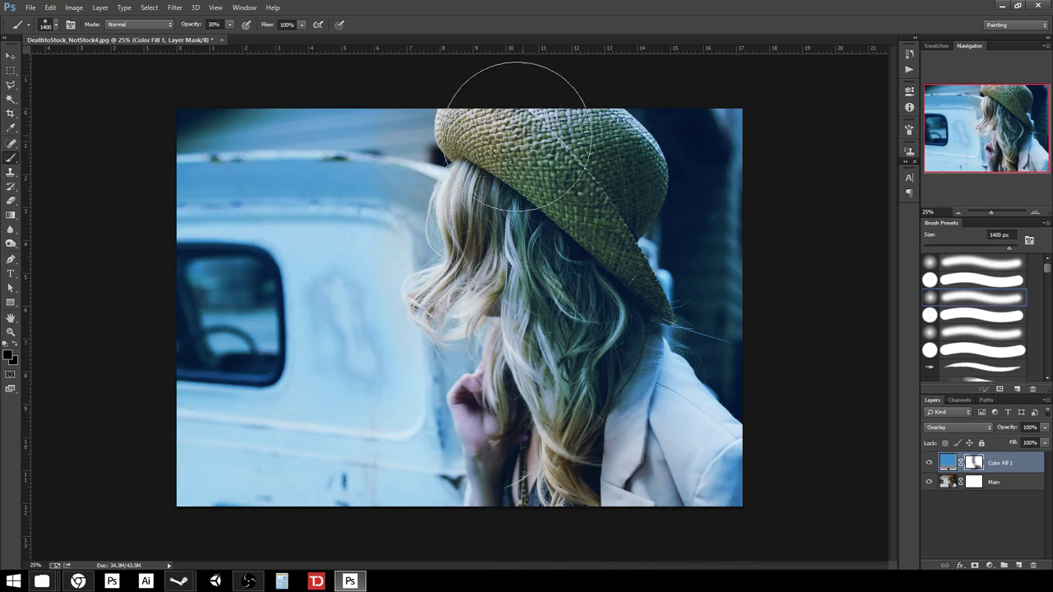
{"action": "left_click_drag", "start_coordinate": [505, 106], "coordinate": [557, 181]}
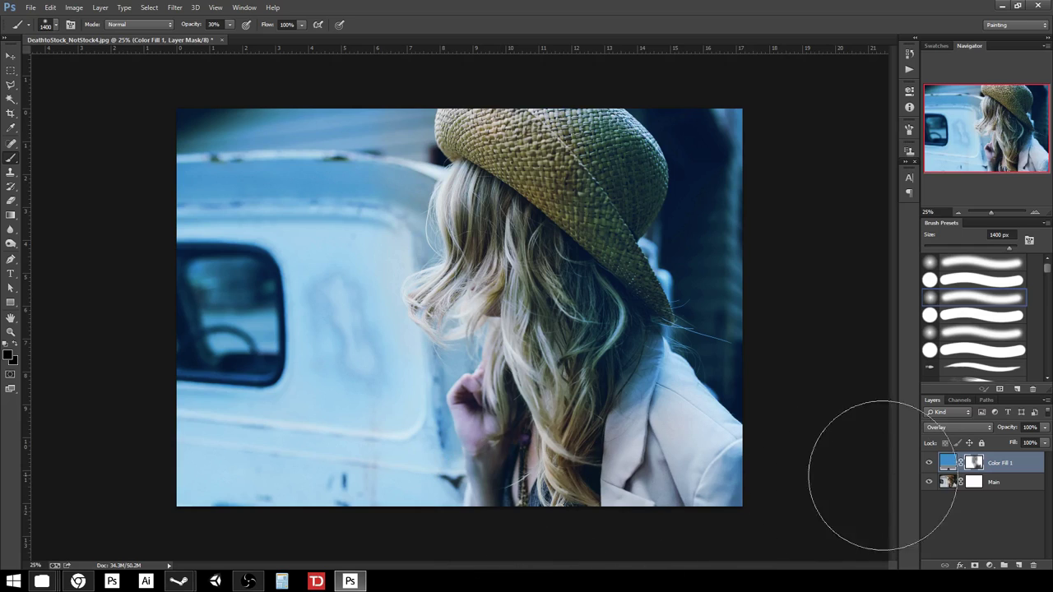
Step: Compare Color Fill 1 on and off, then paint more tint off the hat
{"action": "left_click", "coordinate": [930, 463]}
{"action": "left_click", "coordinate": [931, 463]}
{"action": "left_click", "coordinate": [932, 463]}
{"action": "left_click", "coordinate": [931, 463]}
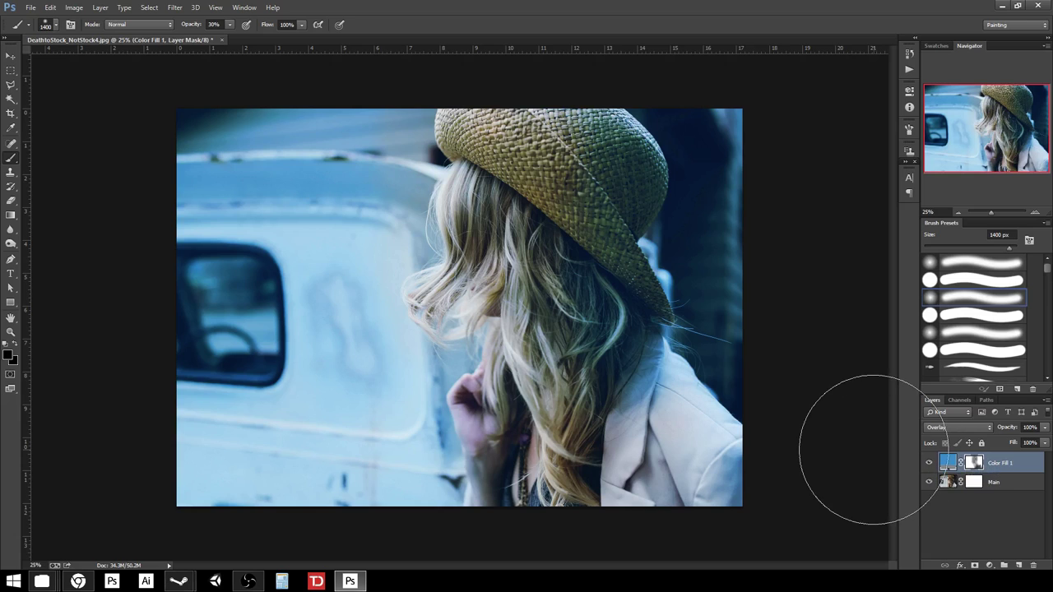
{"action": "mouse_move", "coordinate": [510, 107]}
{"action": "left_mouse_down"}
{"action": "mouse_move", "coordinate": [496, 101]}
{"action": "mouse_move", "coordinate": [472, 120]}
{"action": "mouse_move", "coordinate": [541, 129]}
{"action": "mouse_move", "coordinate": [576, 189]}
{"action": "mouse_move", "coordinate": [527, 214]}
{"action": "mouse_move", "coordinate": [478, 329]}
{"action": "mouse_move", "coordinate": [543, 296]}
{"action": "mouse_move", "coordinate": [494, 321]}
{"action": "mouse_move", "coordinate": [516, 426]}
{"action": "mouse_move", "coordinate": [635, 540]}
{"action": "mouse_move", "coordinate": [655, 438]}
{"action": "left_mouse_up"}
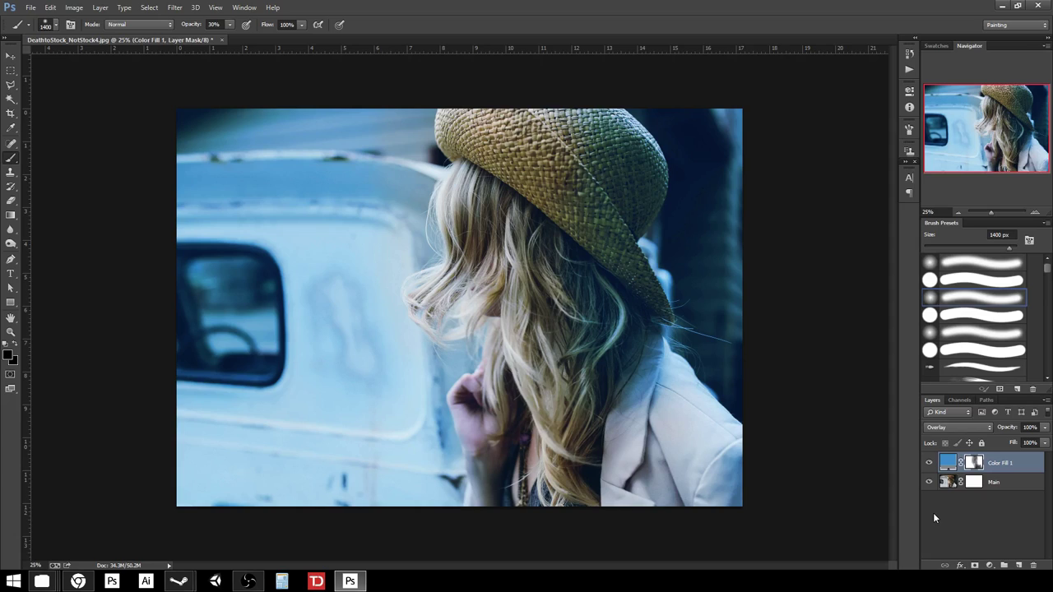
Step: Add a Levels layer with black input at 37 and compare it on and off
{"action": "left_click", "coordinate": [990, 566]}
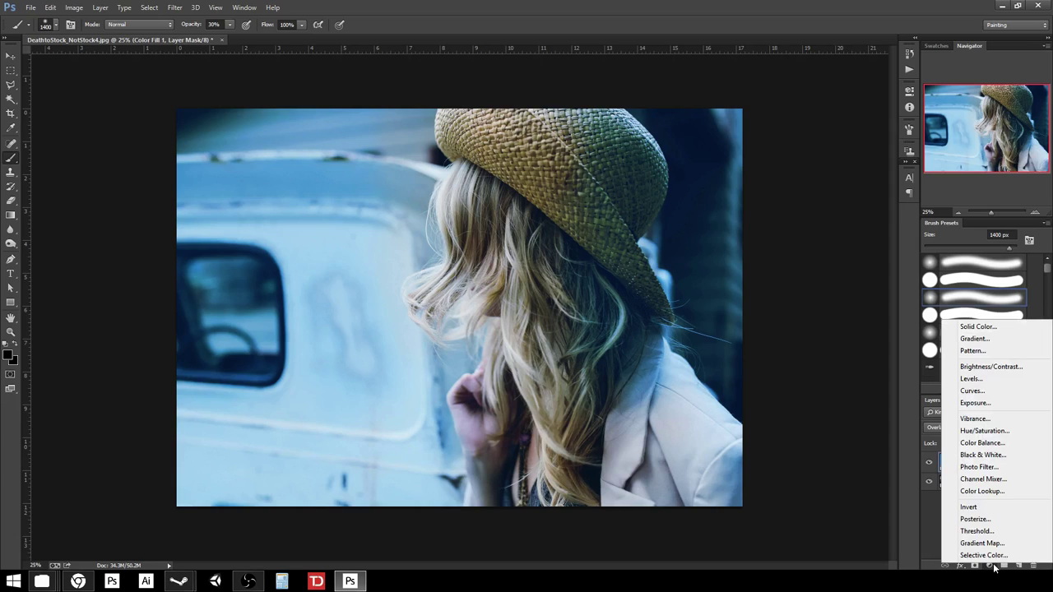
{"action": "left_click", "coordinate": [1003, 384]}
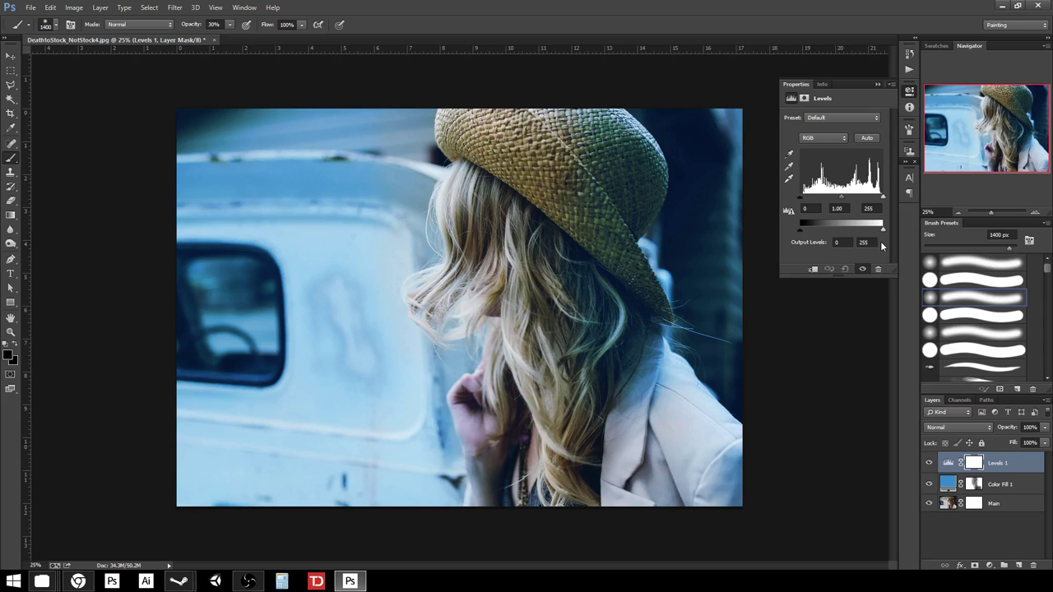
{"action": "left_click_drag", "start_coordinate": [802, 196], "coordinate": [812, 205]}
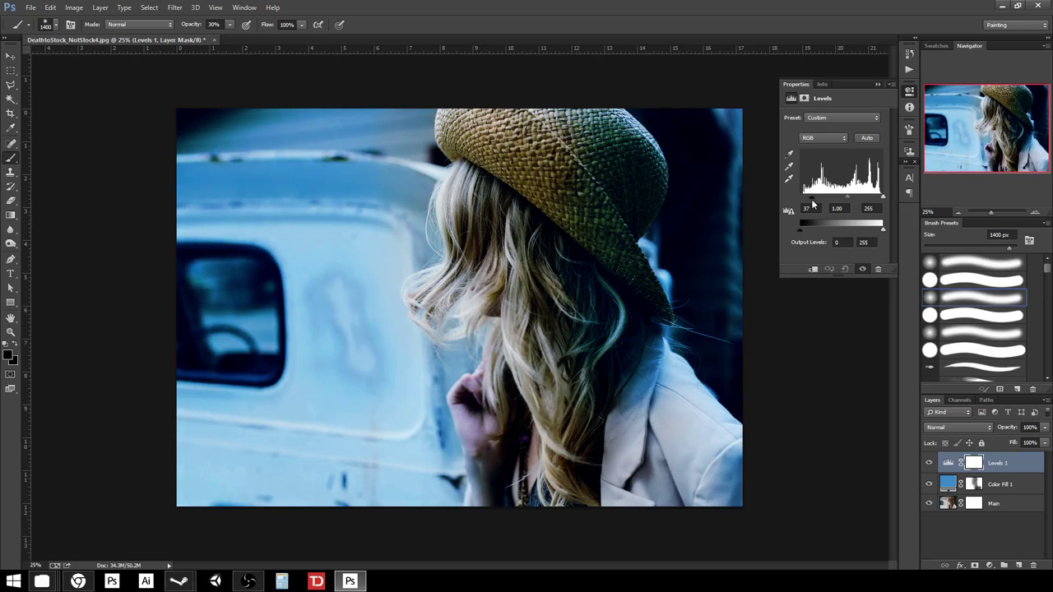
{"action": "left_click", "coordinate": [931, 464]}
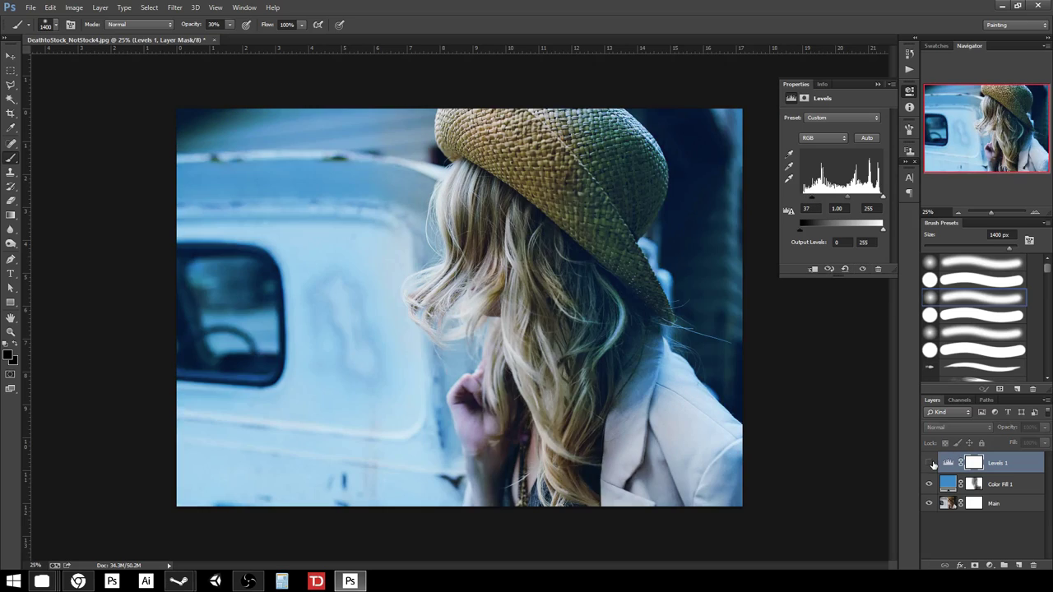
{"action": "left_click", "coordinate": [930, 464]}
{"action": "left_click", "coordinate": [930, 464]}
{"action": "left_click", "coordinate": [930, 464]}
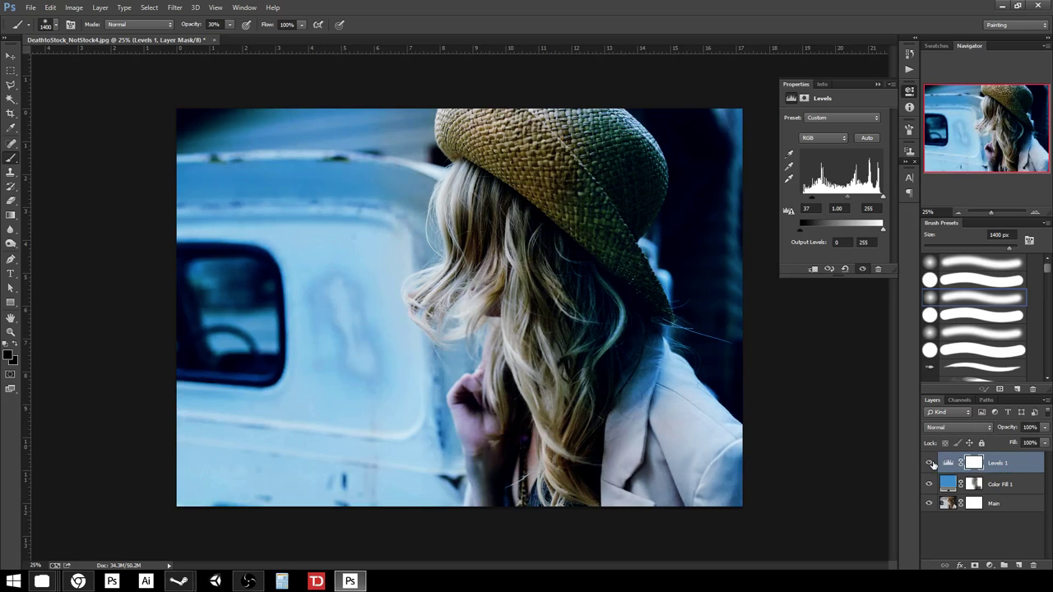
Step: Paint black on the Levels 1 mask with a 1000 px brush, then zoom out and compare
{"action": "left_click", "coordinate": [975, 464]}
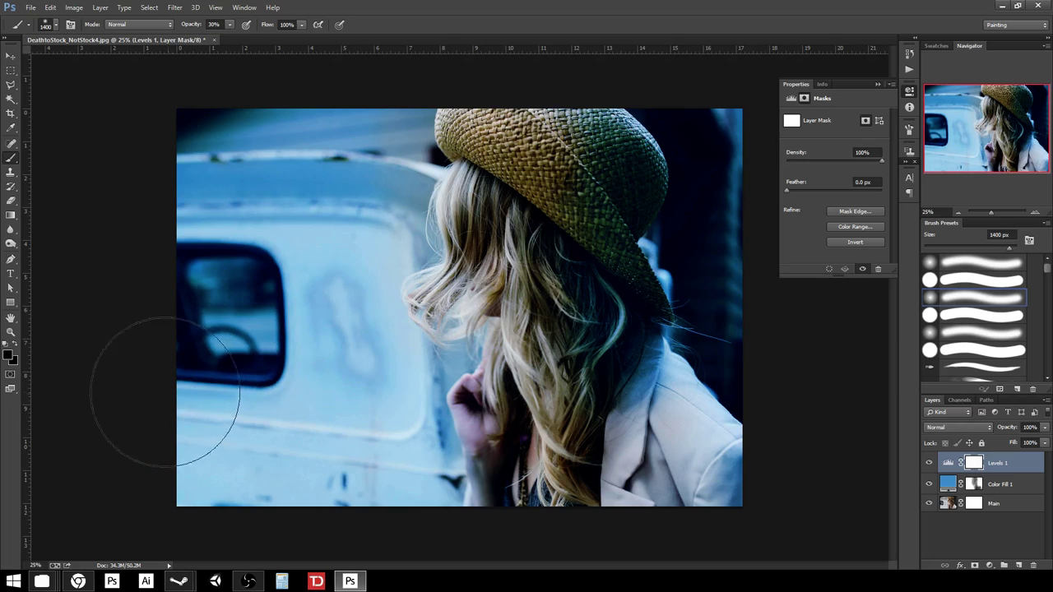
{"action": "key", "text": "bracketleft"}
{"action": "key", "text": "bracketleft"}
{"action": "key", "text": "bracketleft"}
{"action": "key", "text": "bracketleft"}
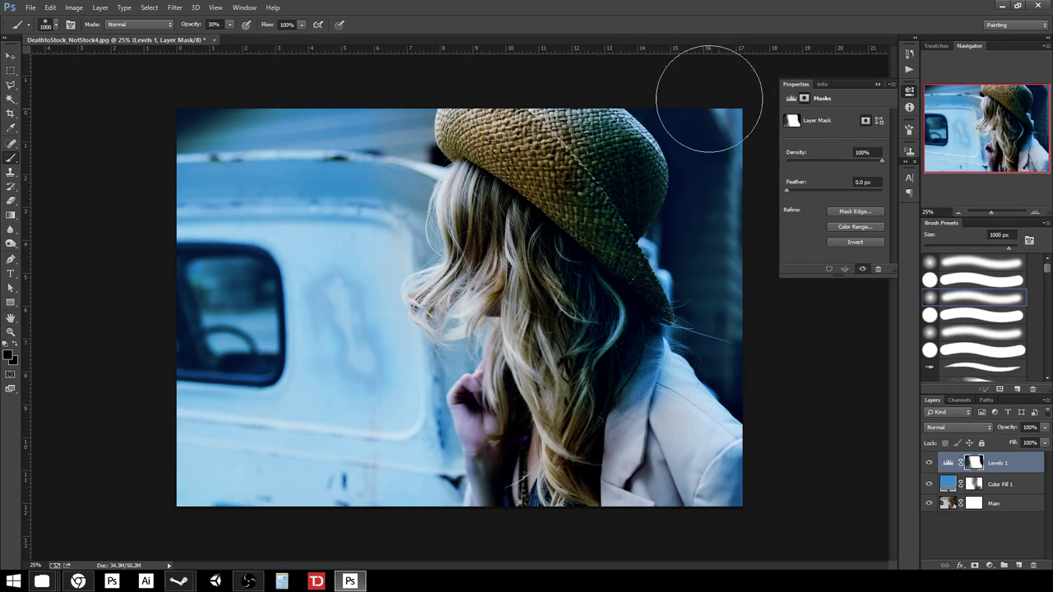
{"action": "key", "text": "ctrl+minus"}
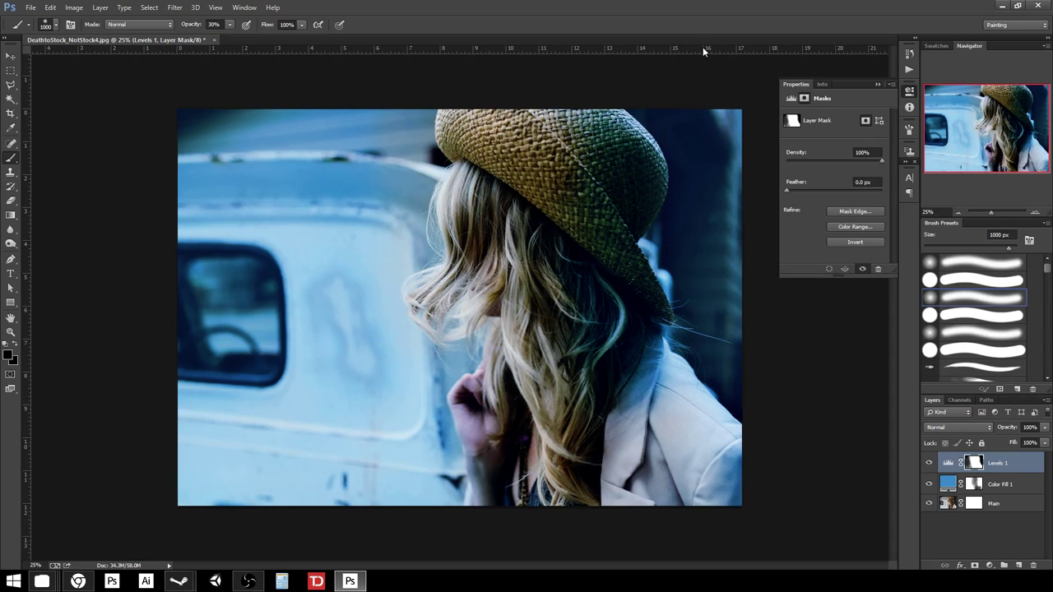
{"action": "left_click", "coordinate": [929, 464]}
{"action": "left_click", "coordinate": [929, 464]}
{"action": "left_click", "coordinate": [928, 464]}
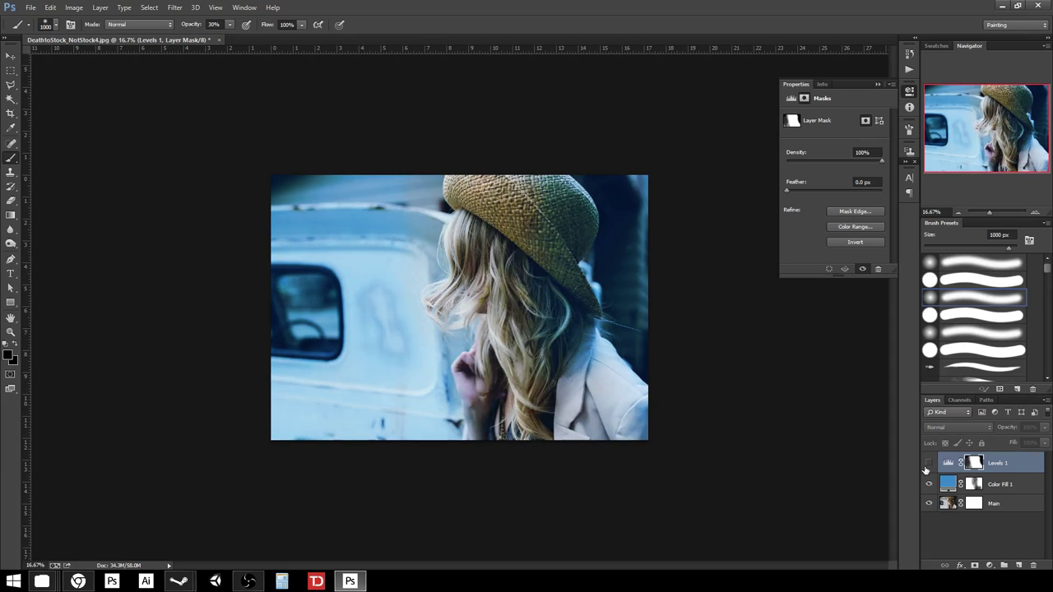
{"action": "left_click", "coordinate": [928, 465]}
{"action": "left_click", "coordinate": [928, 465]}
{"action": "left_click", "coordinate": [927, 466]}
{"action": "left_click", "coordinate": [928, 464]}
{"action": "left_click", "coordinate": [928, 465]}
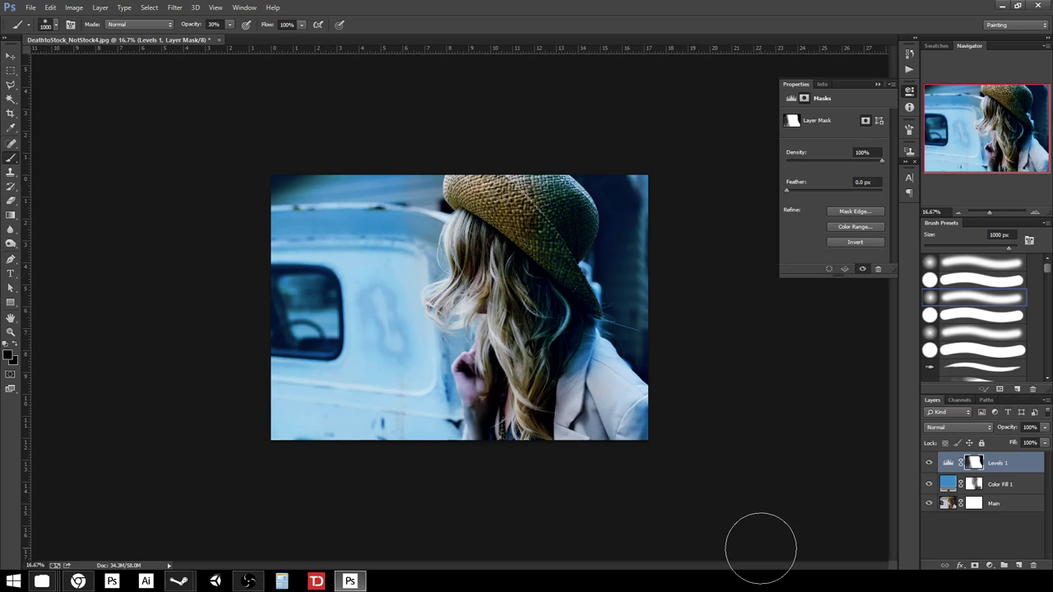
Step: Delete the Levels 1 and Color Fill 1 layers and raise brush opacity to 100%
{"action": "left_click", "coordinate": [999, 485], "text": "shift"}
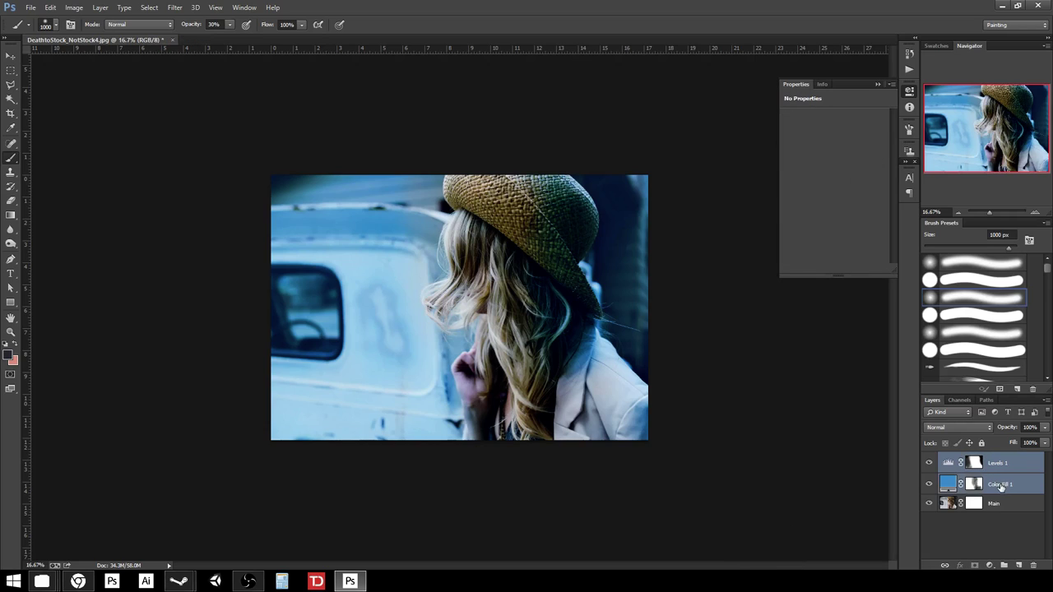
{"action": "key", "text": "Delete"}
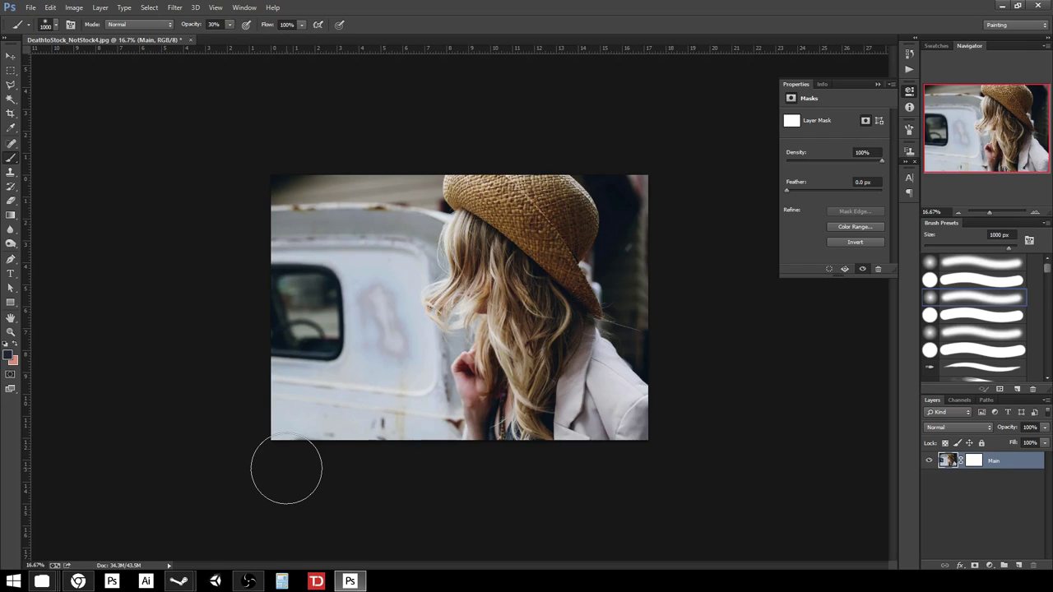
{"action": "left_click", "coordinate": [230, 24]}
{"action": "left_click_drag", "start_coordinate": [241, 36], "coordinate": [265, 43]}
Step: In Quick Mask mode, paint the mask over the hat's left edge and brim with a large brush
{"action": "left_click", "coordinate": [11, 377]}
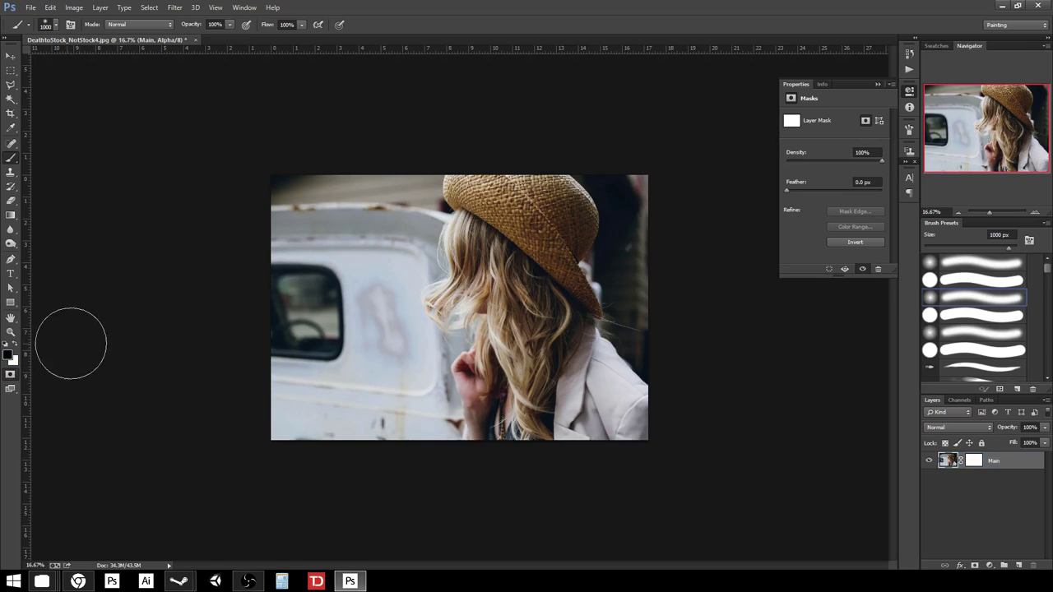
{"action": "left_click", "coordinate": [13, 375]}
{"action": "key", "text": "bracketleft"}
{"action": "key", "text": "bracketleft"}
{"action": "key", "text": "bracketleft"}
{"action": "key", "text": "bracketleft"}
{"action": "key", "text": "bracketleft"}
{"action": "key", "text": "bracketleft"}
{"action": "key", "text": "bracketleft"}
{"action": "mouse_move", "coordinate": [461, 177]}
{"action": "left_mouse_down"}
{"action": "mouse_move", "coordinate": [453, 191]}
{"action": "mouse_move", "coordinate": [490, 237]}
{"action": "mouse_move", "coordinate": [530, 247]}
{"action": "mouse_move", "coordinate": [547, 185]}
{"action": "mouse_move", "coordinate": [589, 197]}
{"action": "left_mouse_up"}
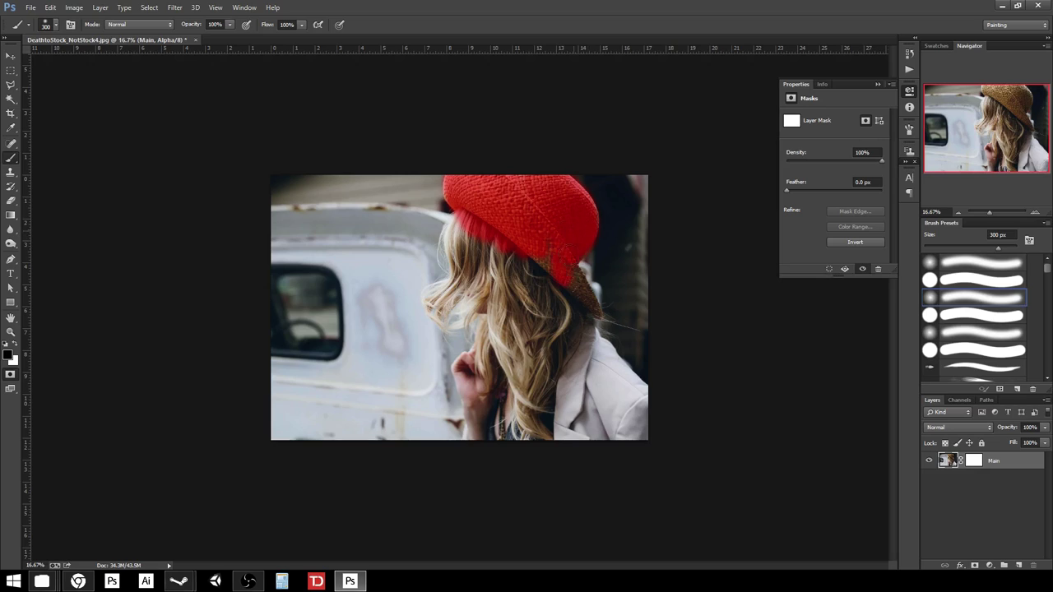
{"action": "mouse_move", "coordinate": [560, 264]}
{"action": "left_mouse_down"}
{"action": "mouse_move", "coordinate": [584, 300]}
{"action": "mouse_move", "coordinate": [543, 312]}
{"action": "mouse_move", "coordinate": [500, 286]}
{"action": "mouse_move", "coordinate": [467, 222]}
{"action": "mouse_move", "coordinate": [450, 263]}
{"action": "mouse_move", "coordinate": [465, 282]}
{"action": "mouse_move", "coordinate": [438, 289]}
{"action": "mouse_move", "coordinate": [448, 301]}
{"action": "mouse_move", "coordinate": [479, 292]}
{"action": "mouse_move", "coordinate": [496, 305]}
{"action": "mouse_move", "coordinate": [467, 366]}
{"action": "mouse_move", "coordinate": [483, 394]}
{"action": "mouse_move", "coordinate": [479, 436]}
{"action": "mouse_move", "coordinate": [532, 385]}
{"action": "mouse_move", "coordinate": [556, 381]}
{"action": "mouse_move", "coordinate": [588, 430]}
{"action": "mouse_move", "coordinate": [635, 448]}
{"action": "mouse_move", "coordinate": [635, 385]}
{"action": "mouse_move", "coordinate": [601, 347]}
{"action": "mouse_move", "coordinate": [588, 339]}
{"action": "mouse_move", "coordinate": [586, 377]}
{"action": "mouse_move", "coordinate": [560, 397]}
{"action": "mouse_move", "coordinate": [533, 380]}
{"action": "mouse_move", "coordinate": [529, 350]}
{"action": "left_mouse_up"}
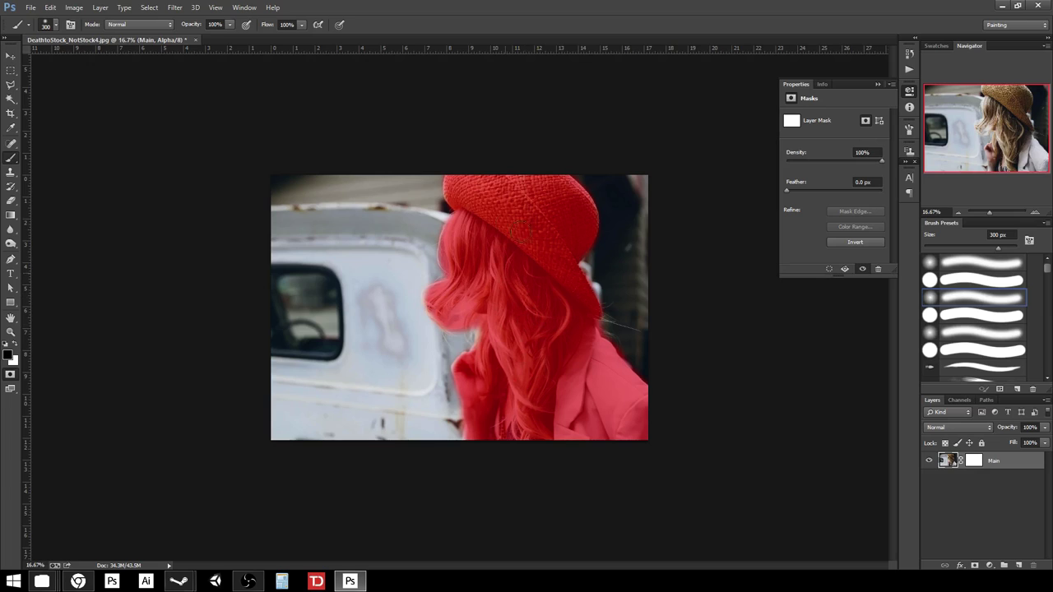
Step: Convert the quick mask to a selection and add a Solid Color fill layer with hex 2b5ad1
{"action": "left_click", "coordinate": [11, 375]}
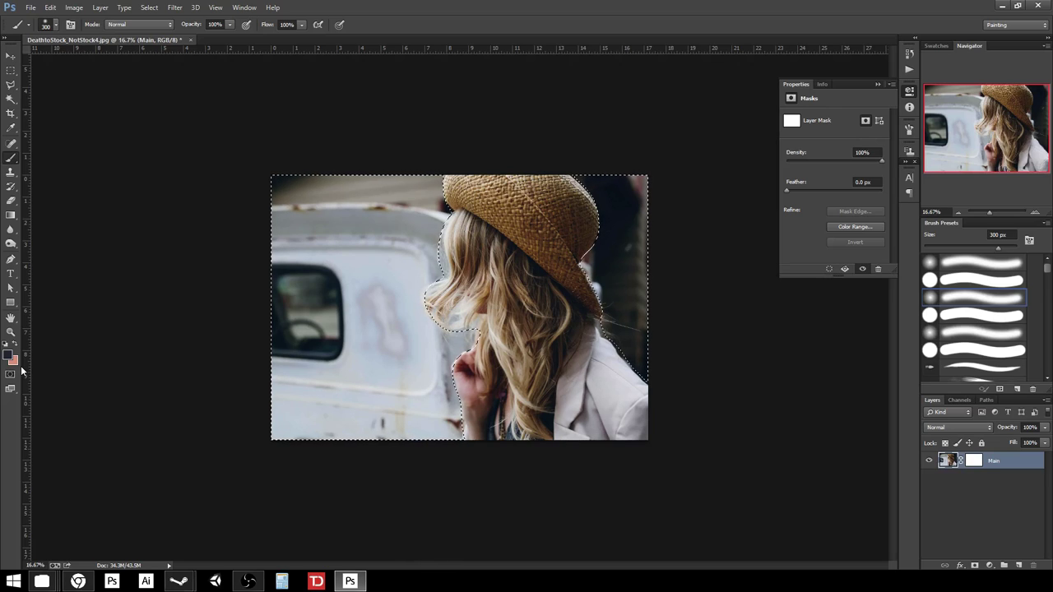
{"action": "left_click", "coordinate": [990, 568]}
{"action": "left_click", "coordinate": [965, 328]}
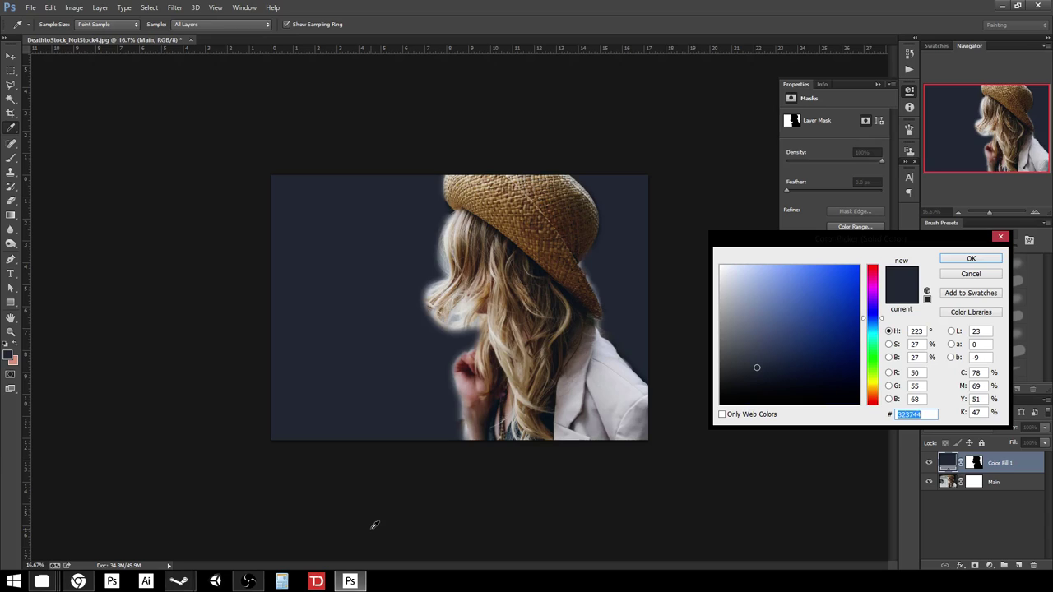
{"action": "type", "text": "2b5ad1"}
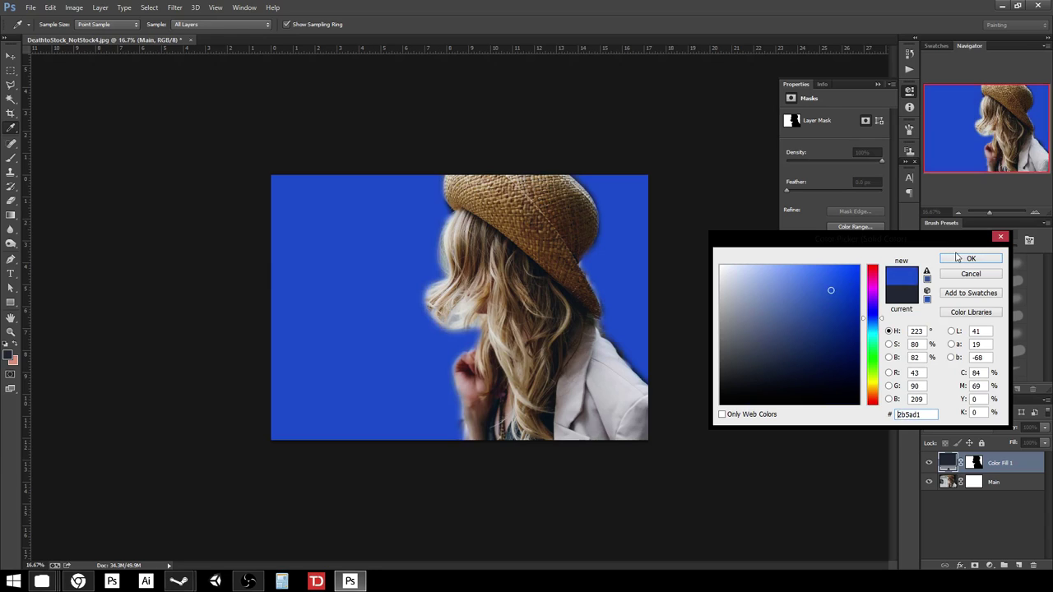
{"action": "left_click", "coordinate": [958, 258]}
{"action": "left_click", "coordinate": [973, 427]}
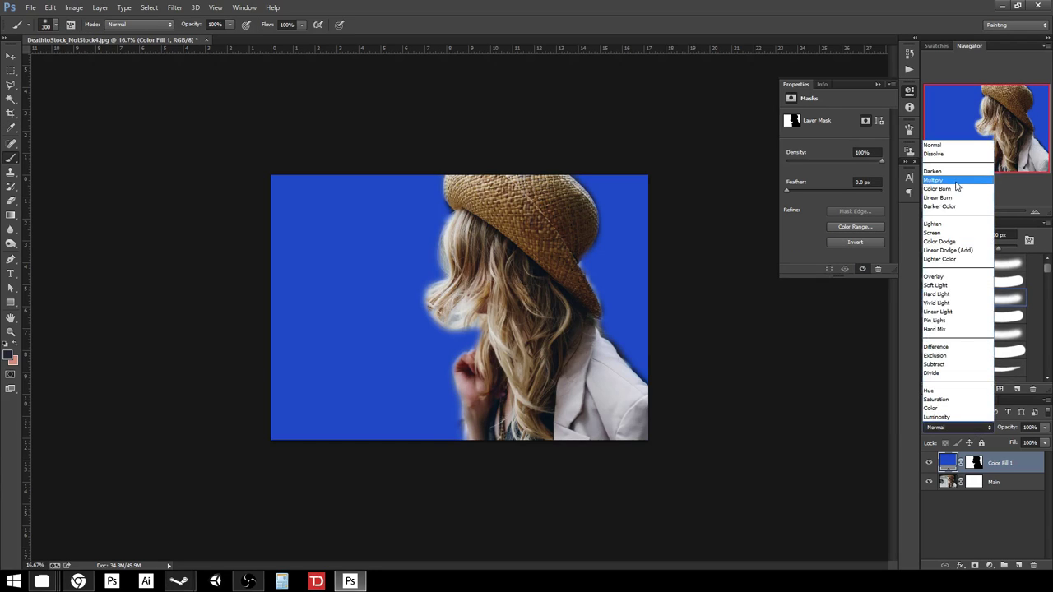
Step: Switch the Color Fill 1 layer's blend mode to Overlay
{"action": "left_click", "coordinate": [945, 277]}
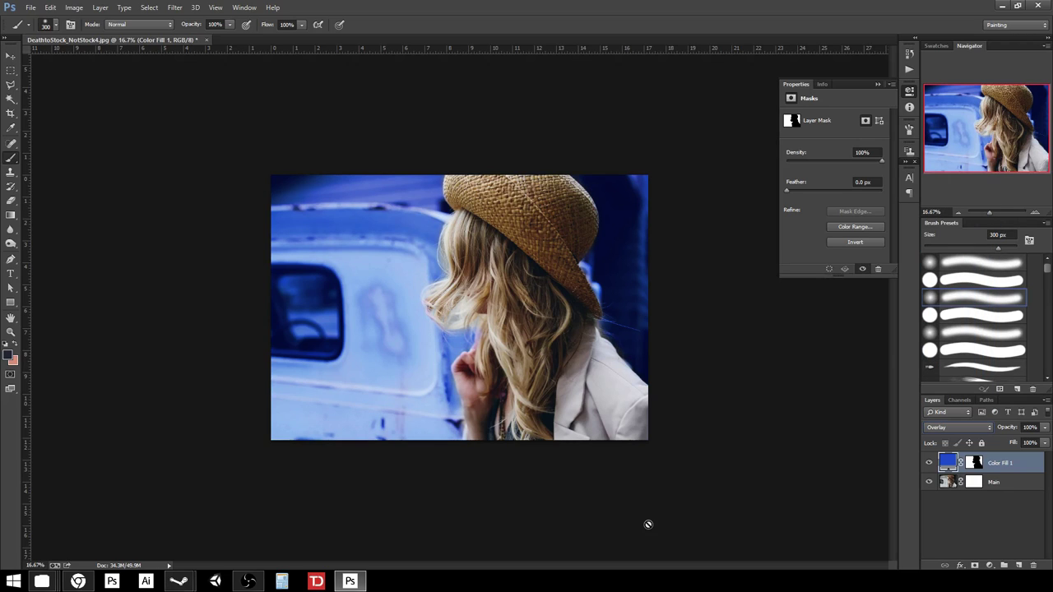